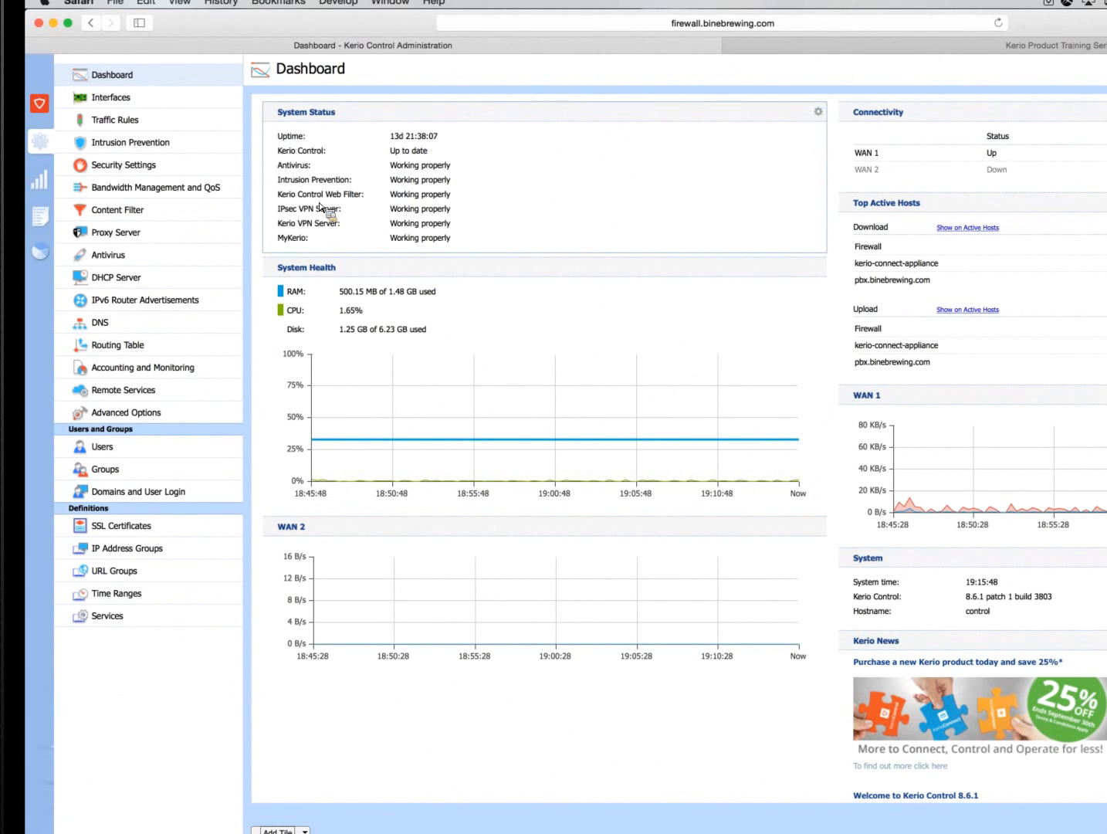
Examine the web authentication and automatic logout options in the Domains and User Login settings
left_click(148, 498)
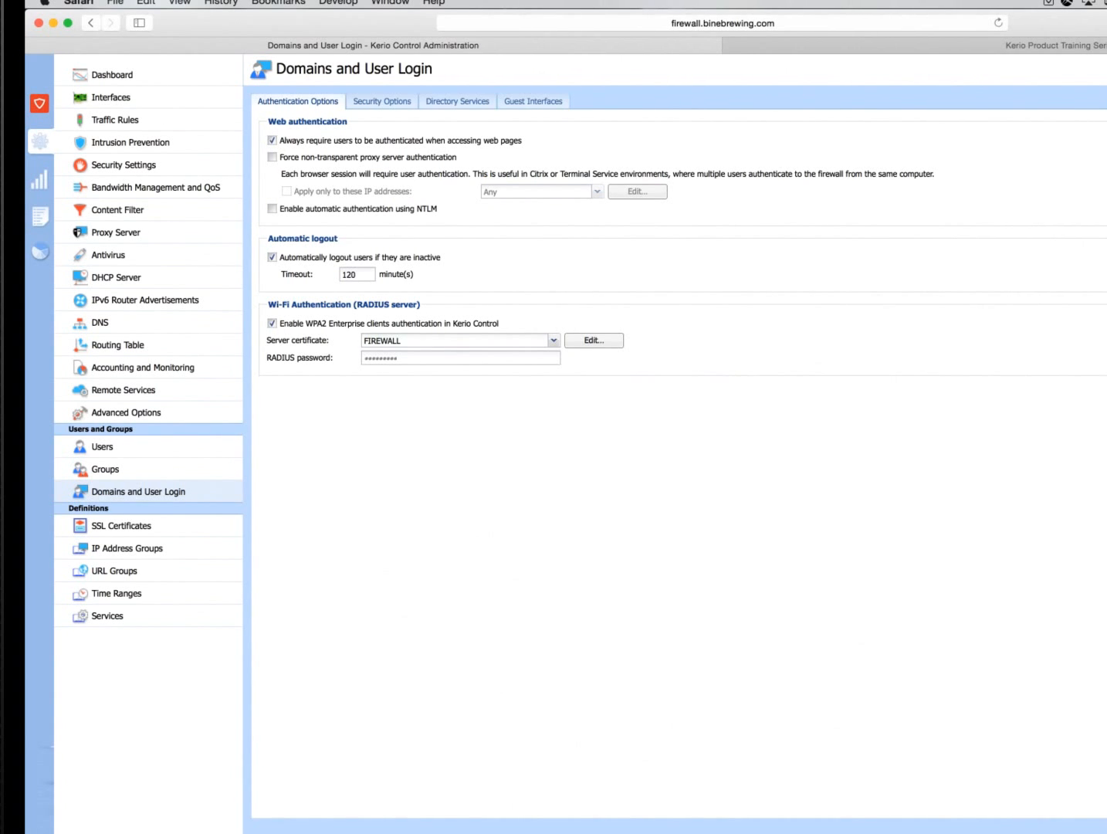
key("super+Tab")
key("super+Tab")
Examine the Admin user's access rights and email reports under Access to Statistics in Accounting and Monitoring
left_click(182, 368)
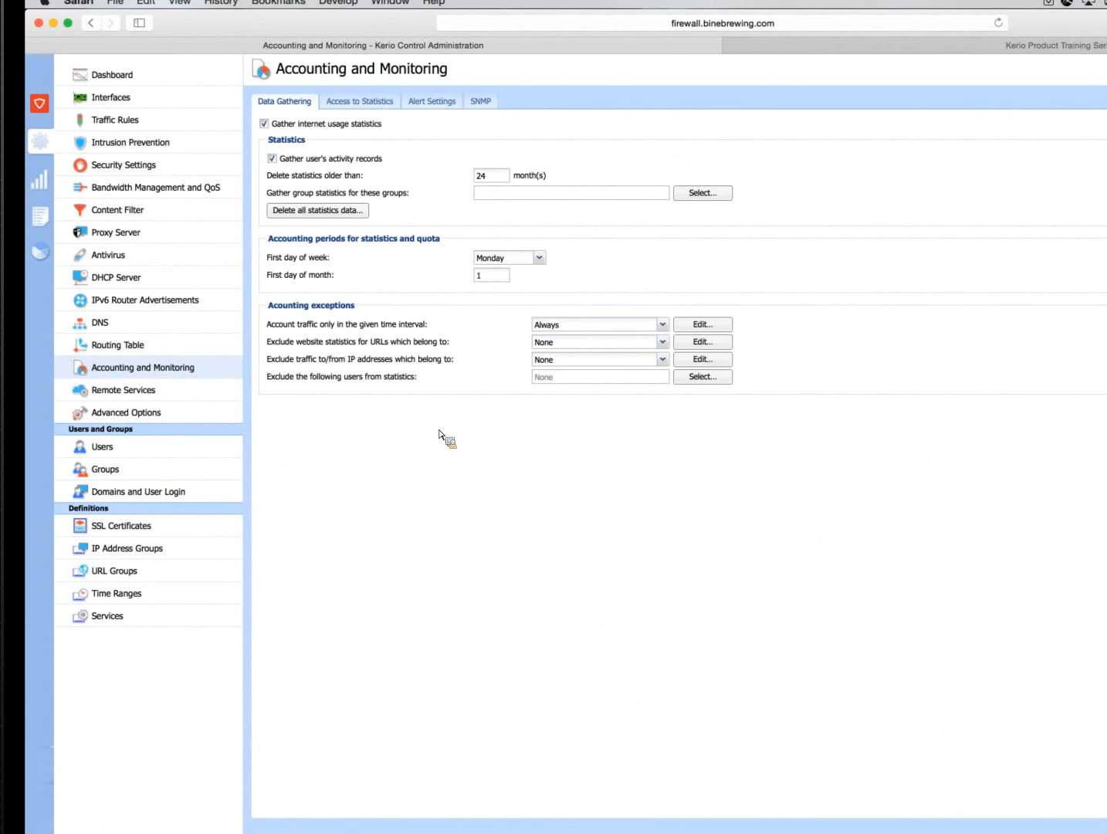
left_click(361, 103)
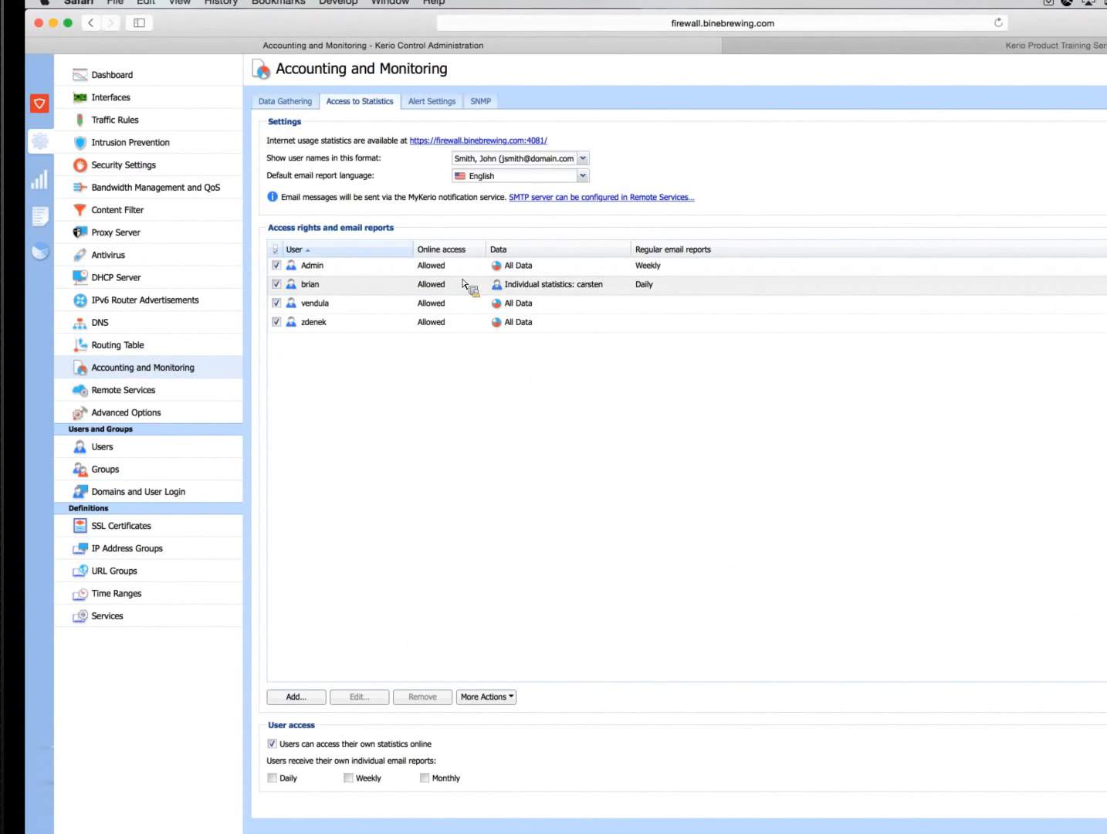
double_click(522, 272)
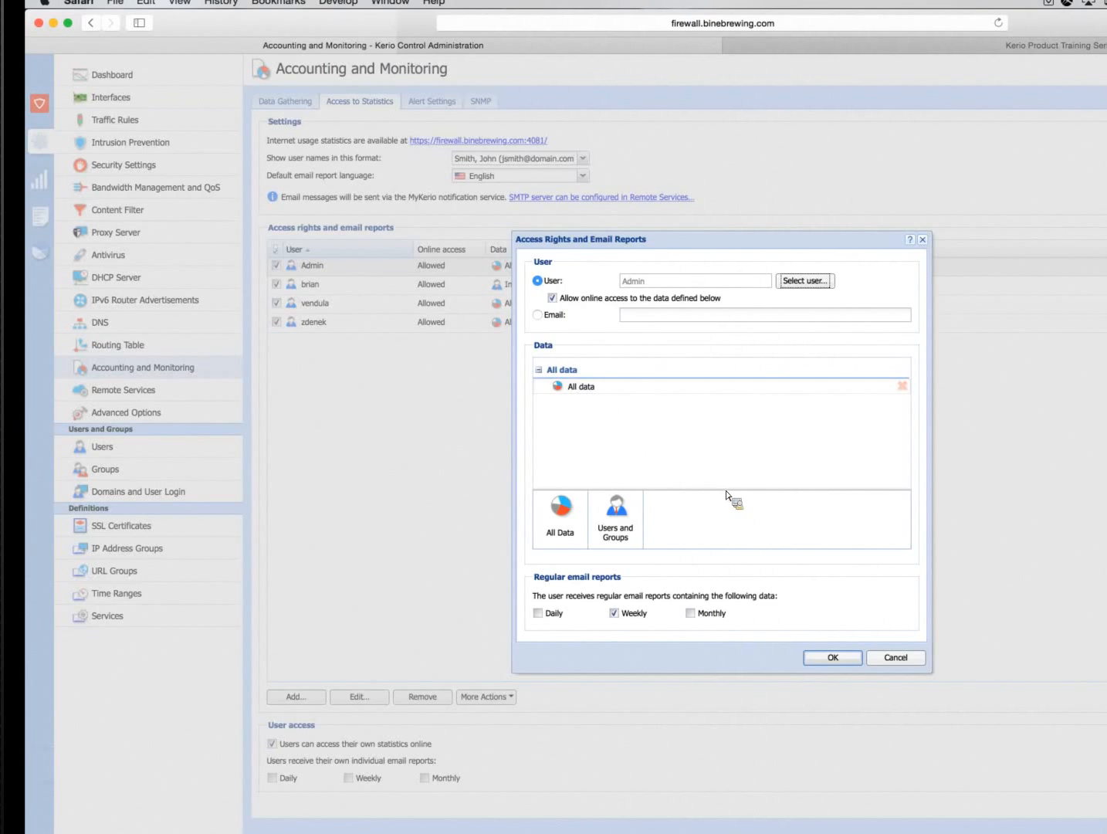
left_click(903, 661)
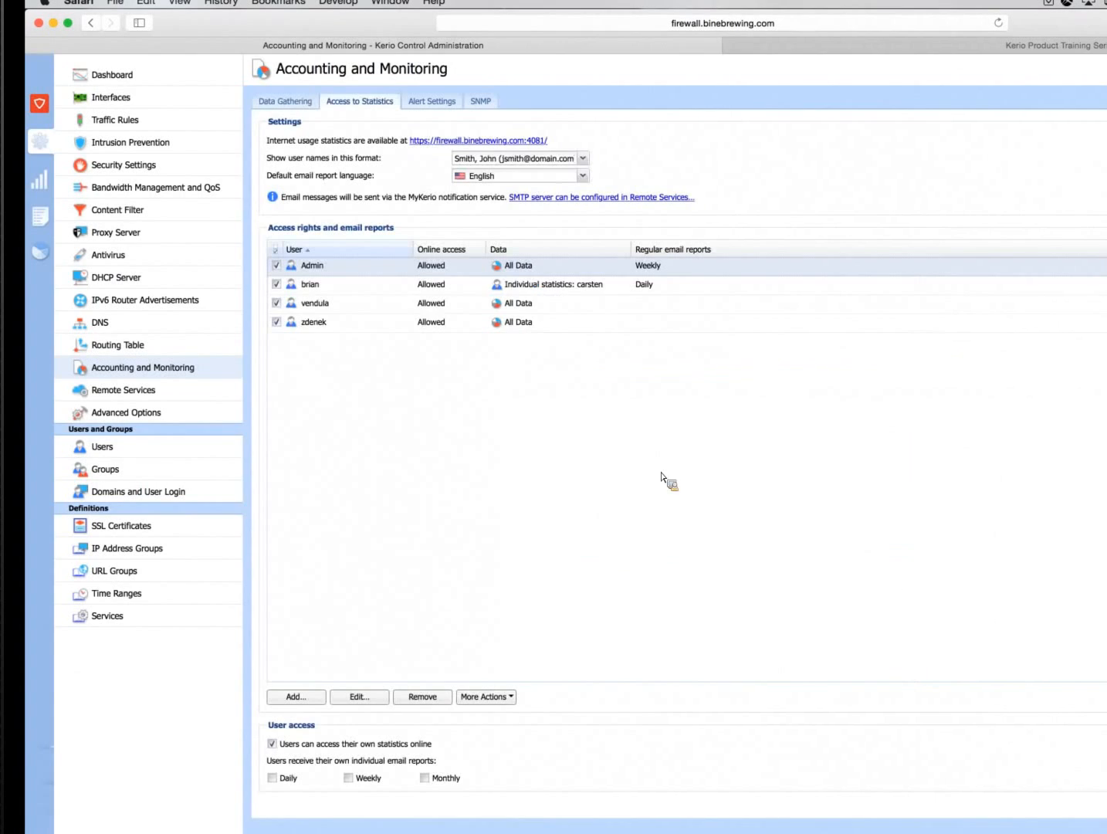
Examine the access rights and email reports of the user limited to one colleague's individual statistics
double_click(528, 286)
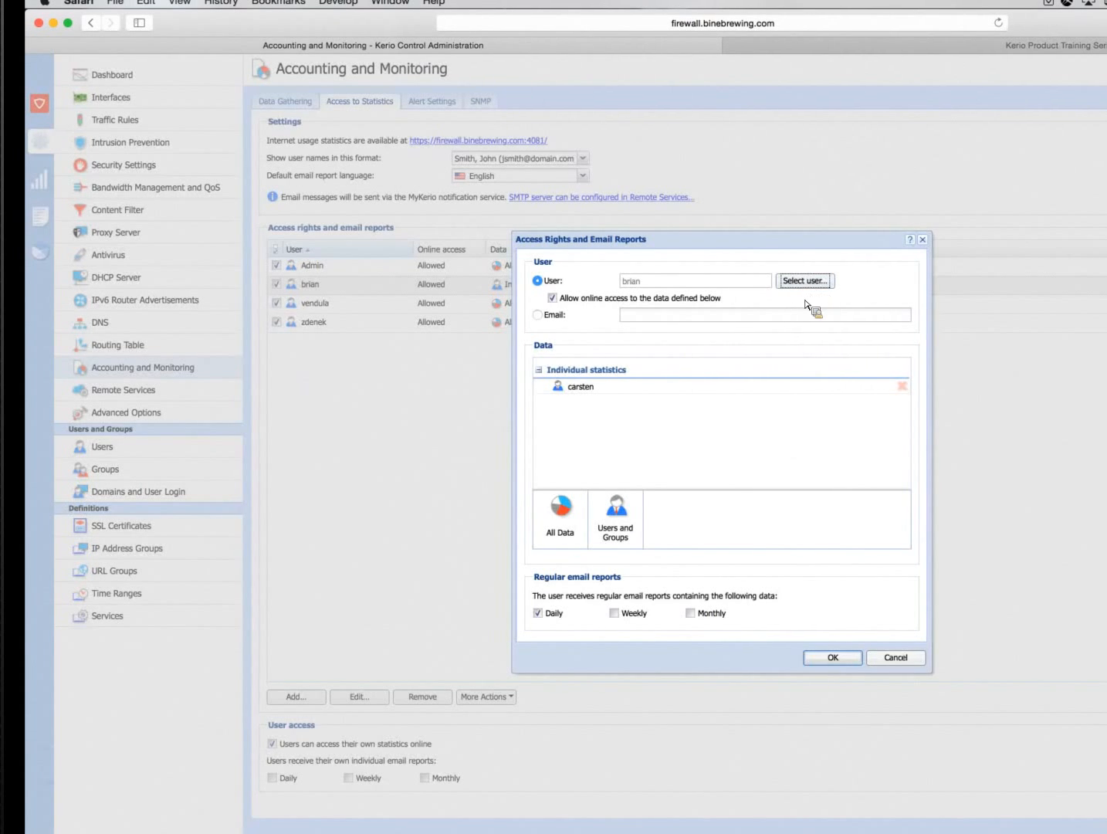
left_click(606, 388)
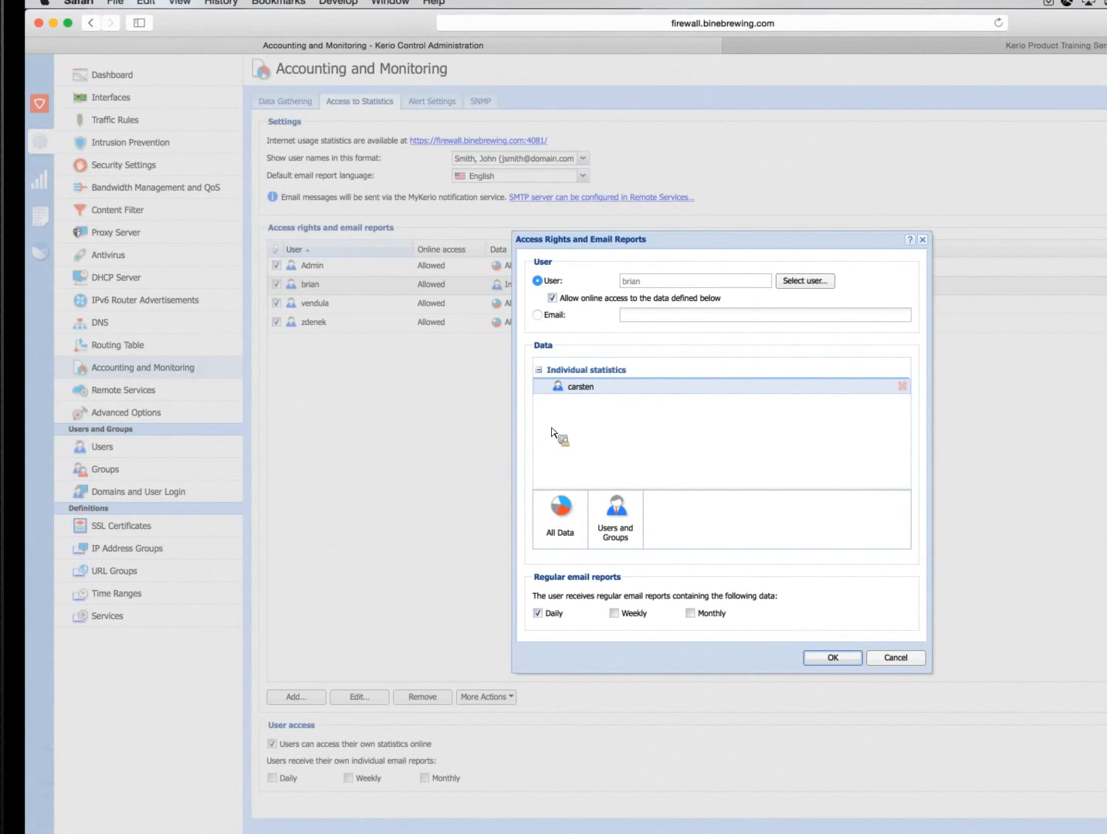
left_click(896, 658)
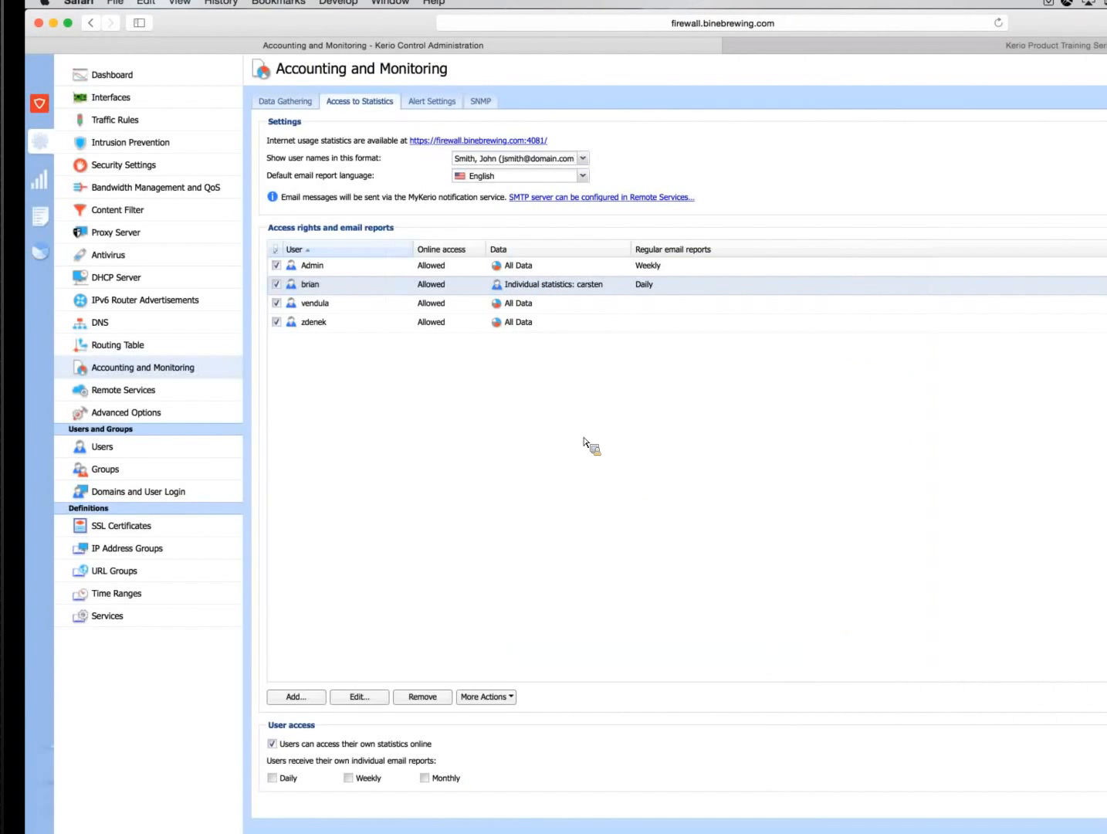
double_click(521, 291)
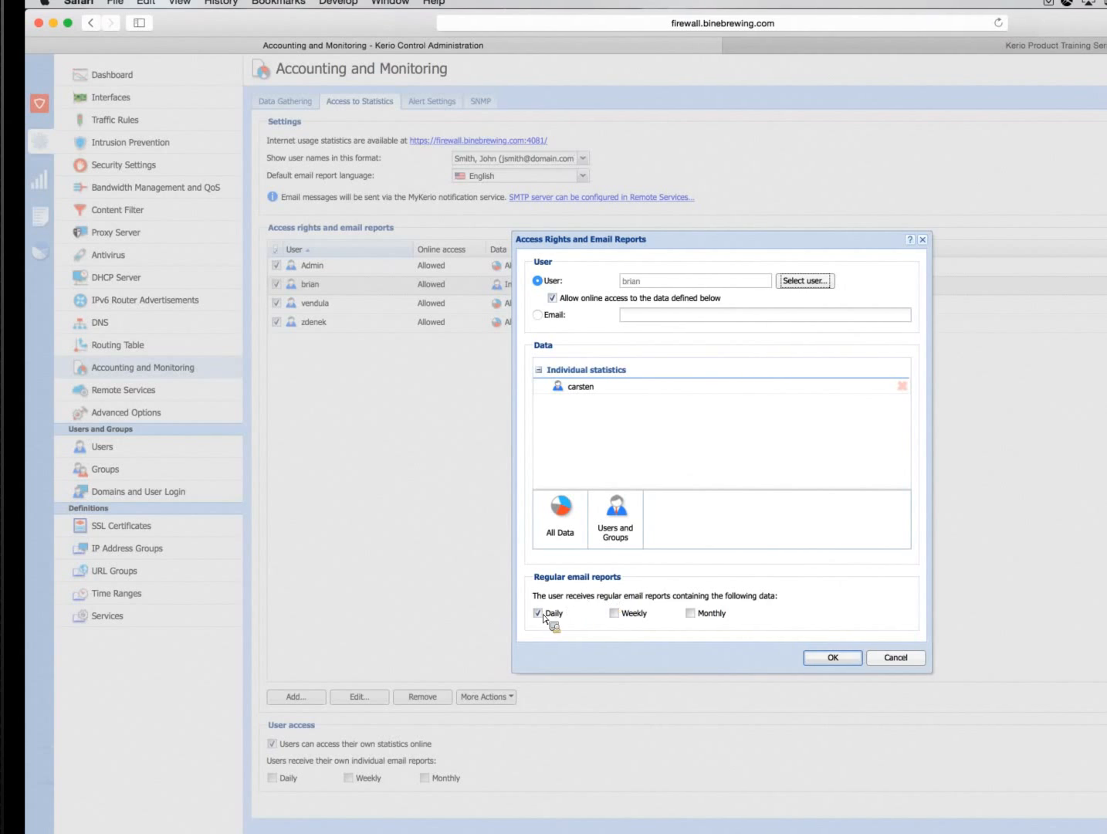
left_click(882, 663)
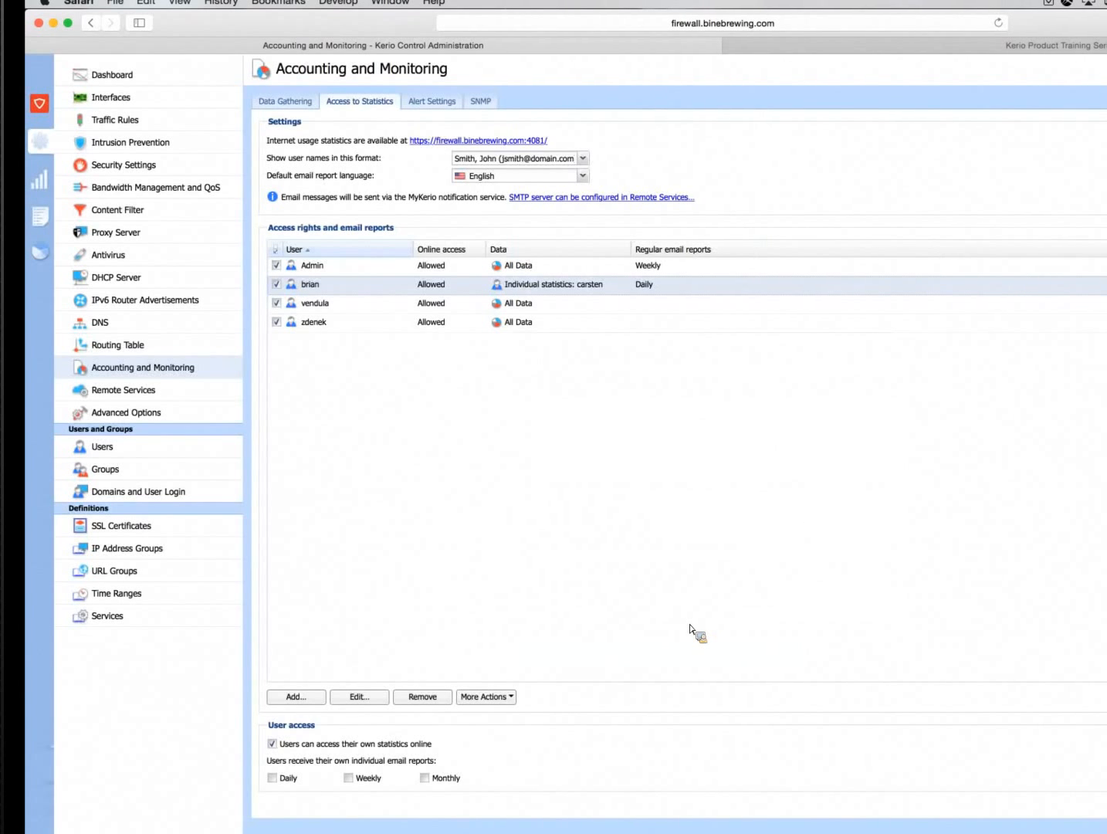
Open the internet usage statistics site and log in with the prefilled admin credentials to view the summary report
left_click(433, 145)
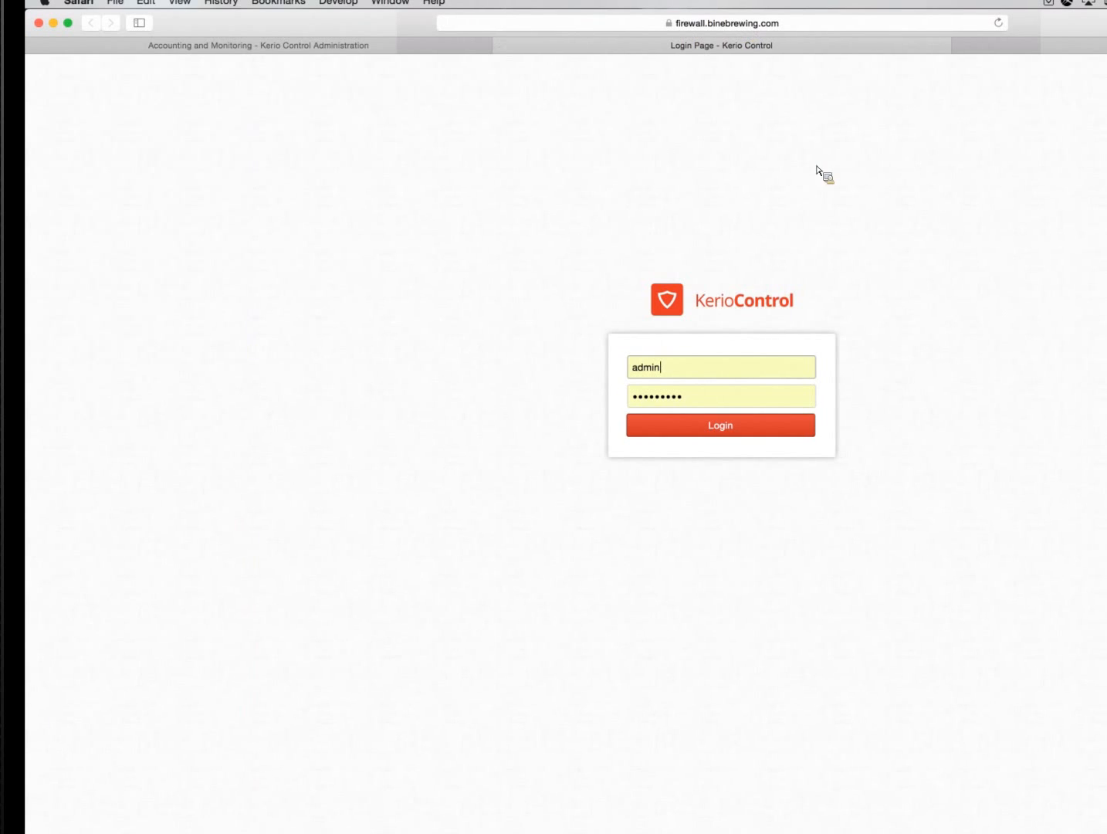
left_click(725, 425)
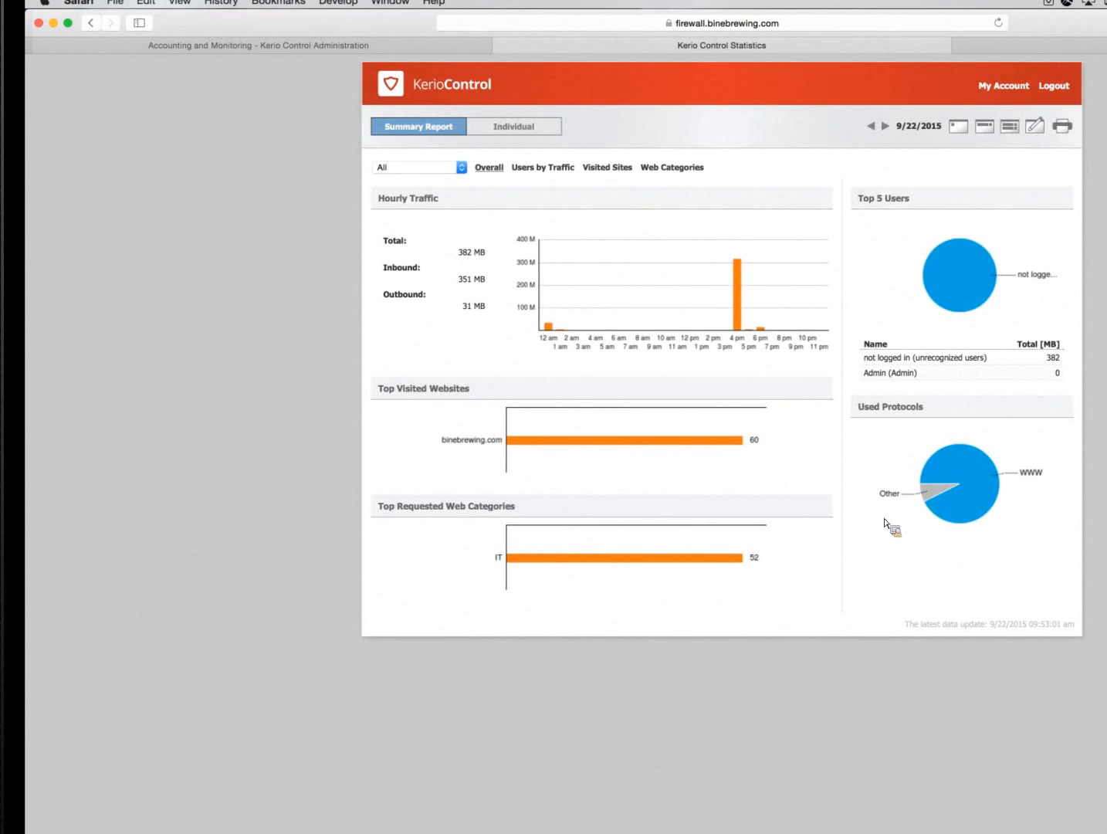
Return to the administration page and add a content filter rule named with the employee's first name followed by "- Motorbikes"
left_click(342, 47)
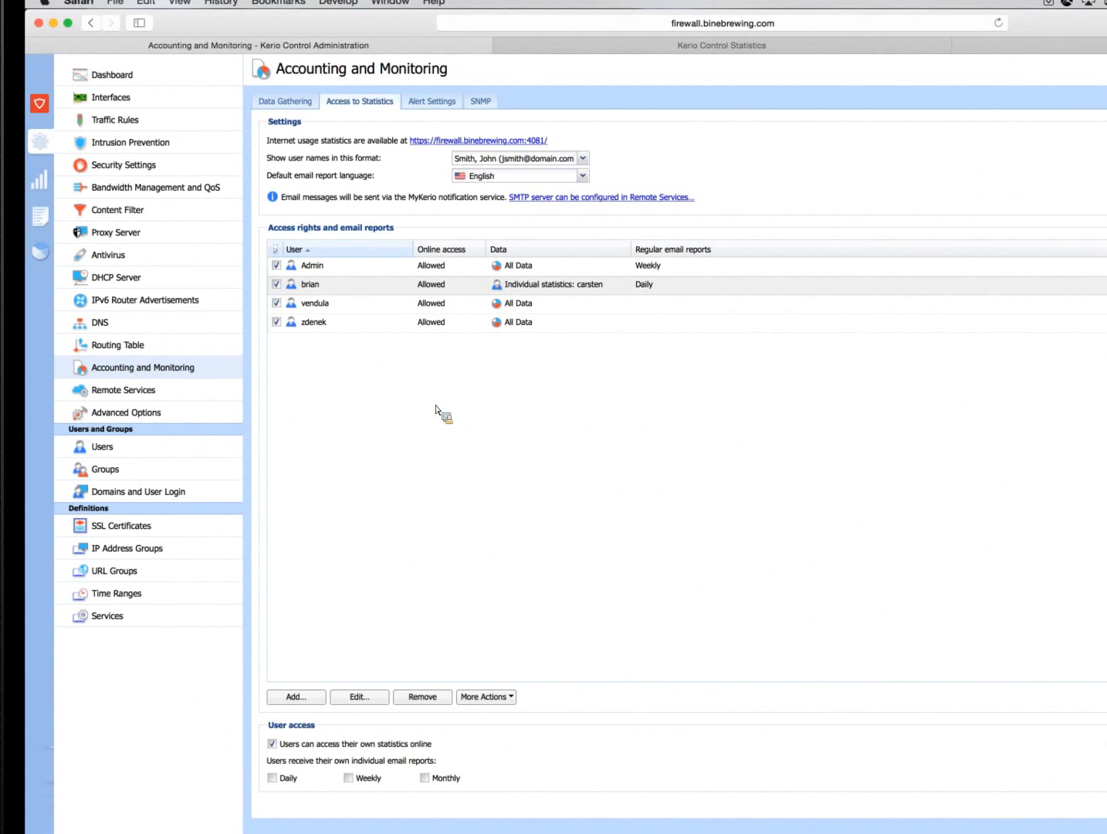
left_click(155, 213)
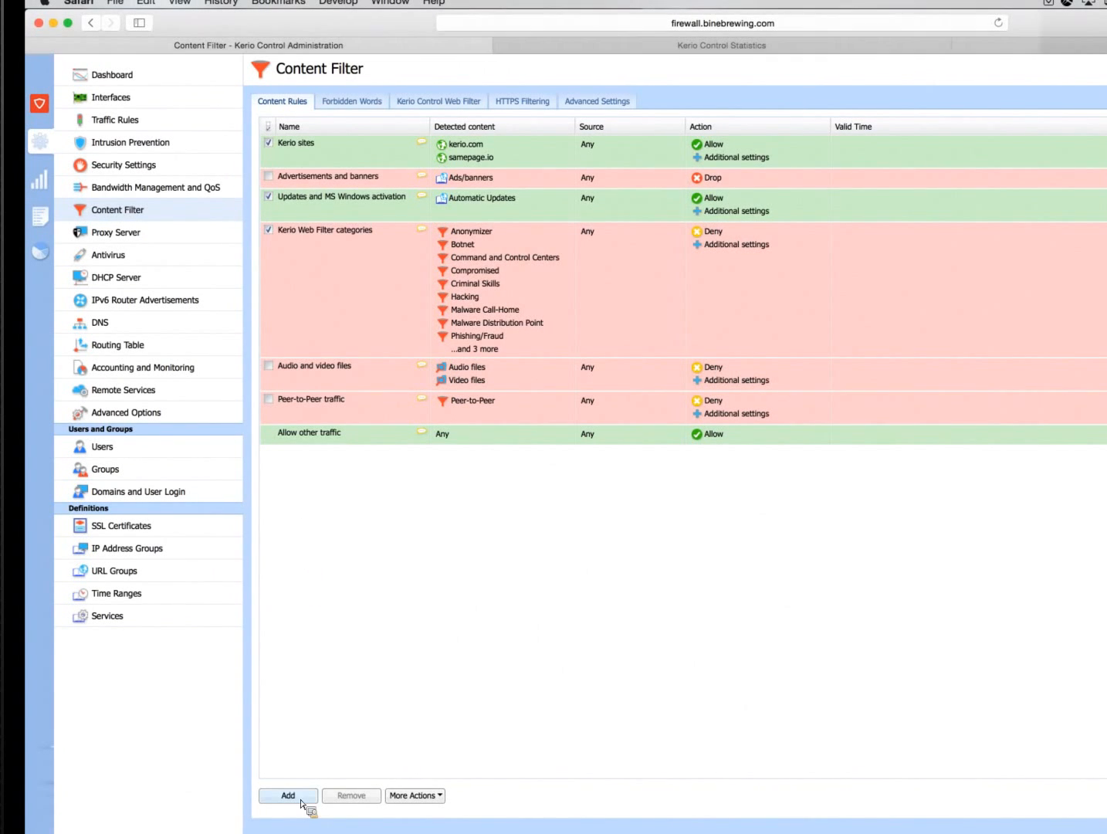
left_click(300, 801)
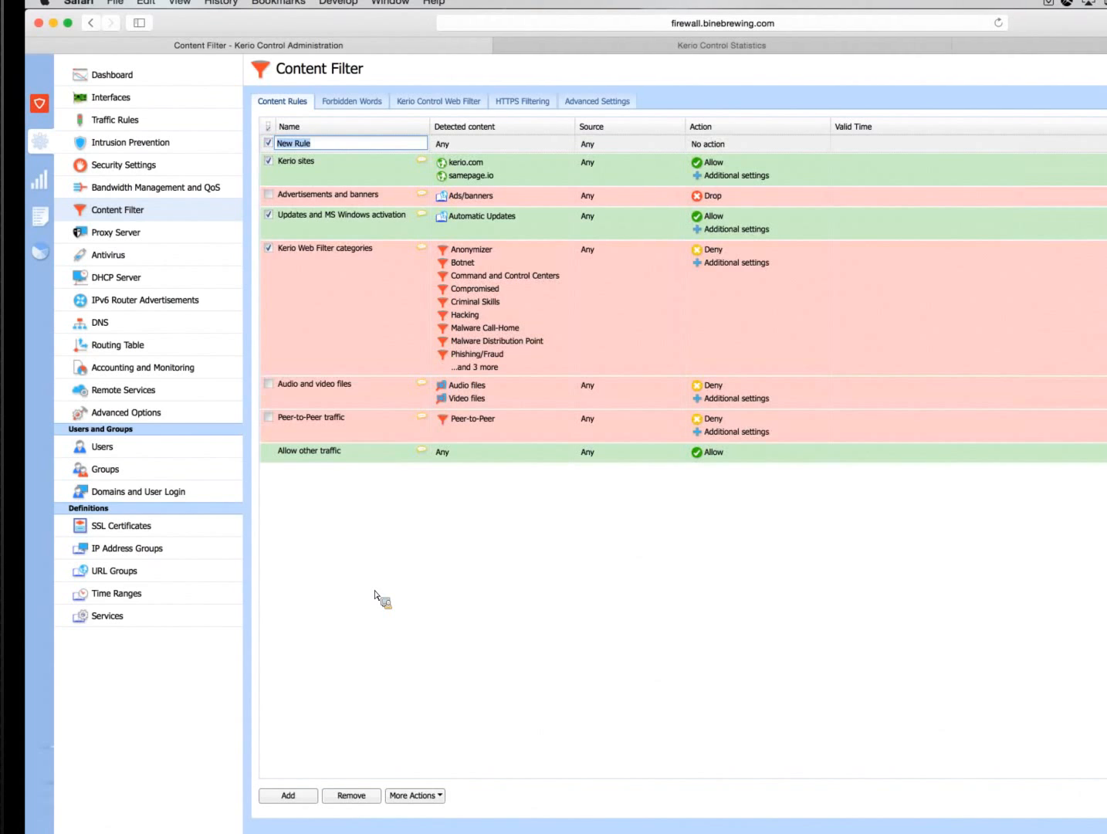
type("Ken - Mo")
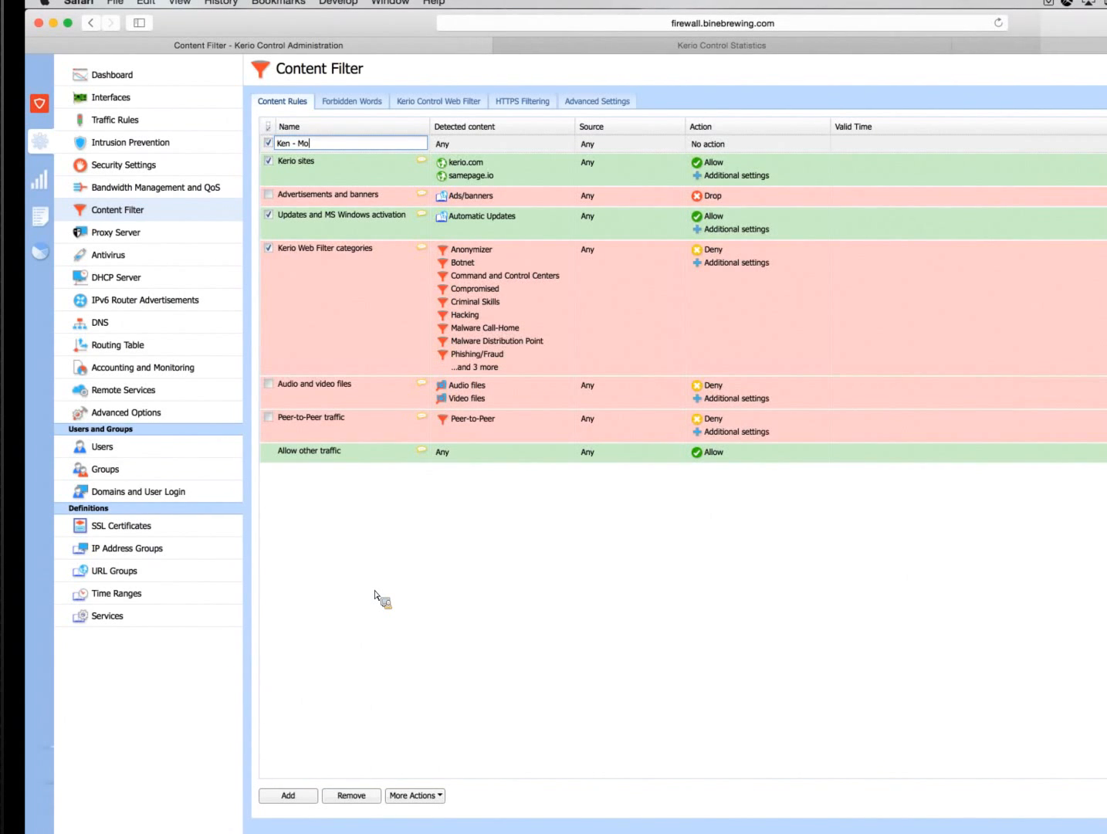
type("torbikes")
Set the new rule's detected content to the Motorized Vehicles web category, searching the categories for "mot"
double_click(481, 148)
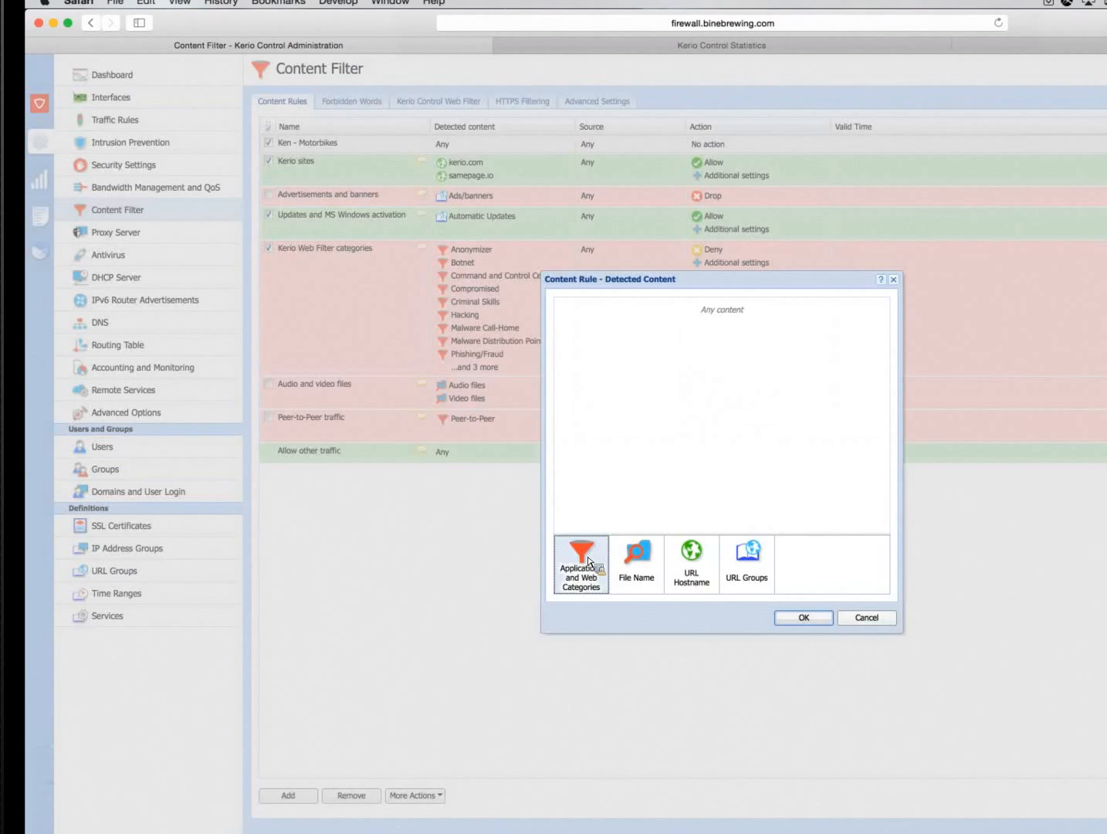
left_click(588, 561)
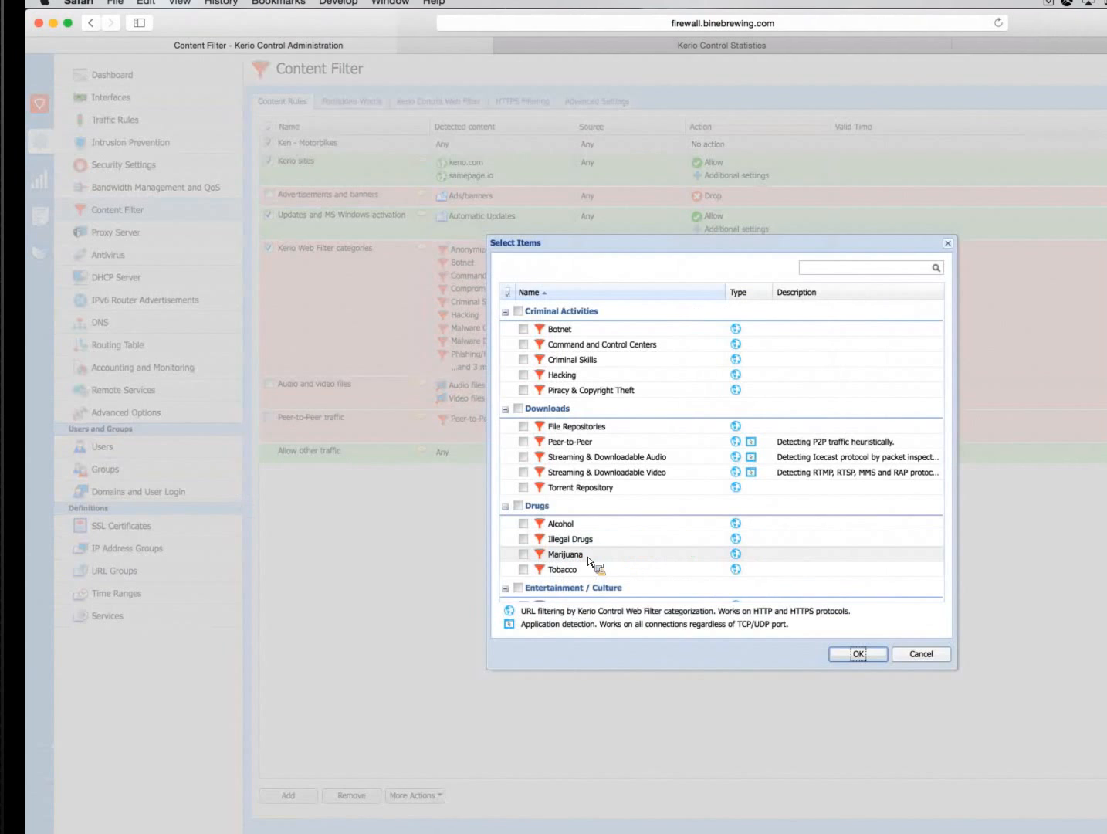
left_click(831, 272)
type("mo")
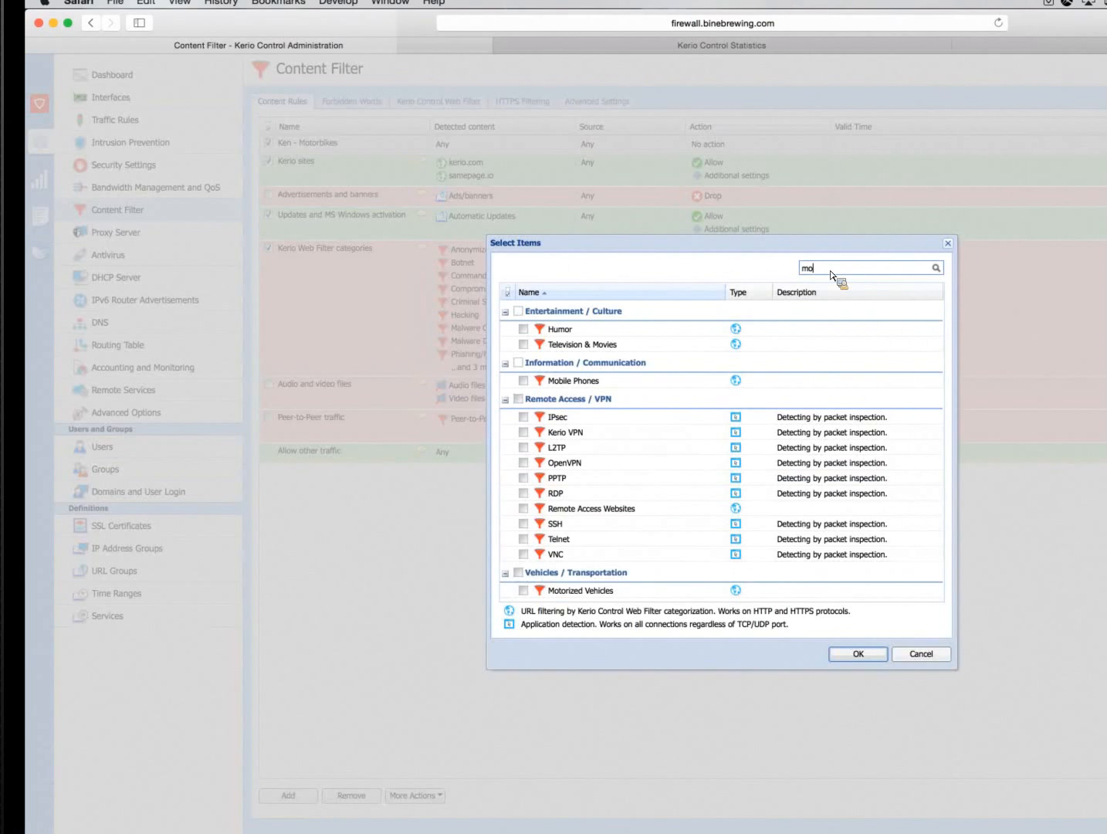
type("t")
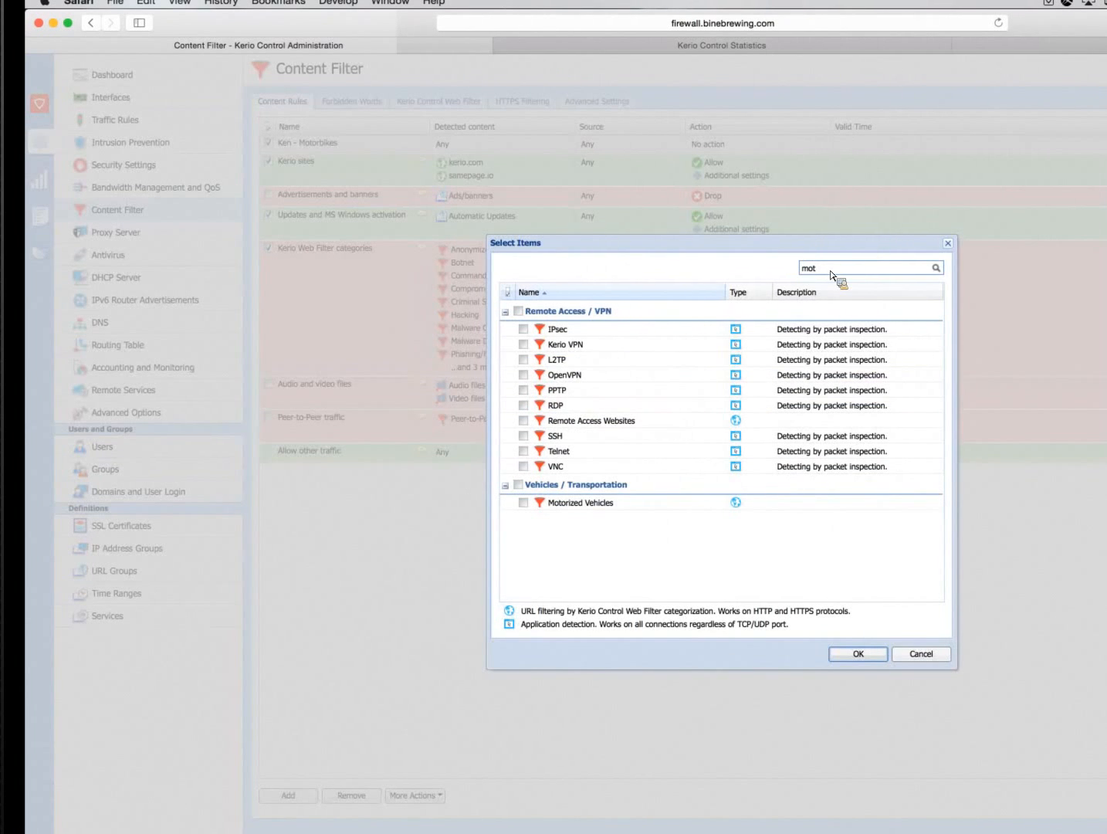
left_click(535, 506)
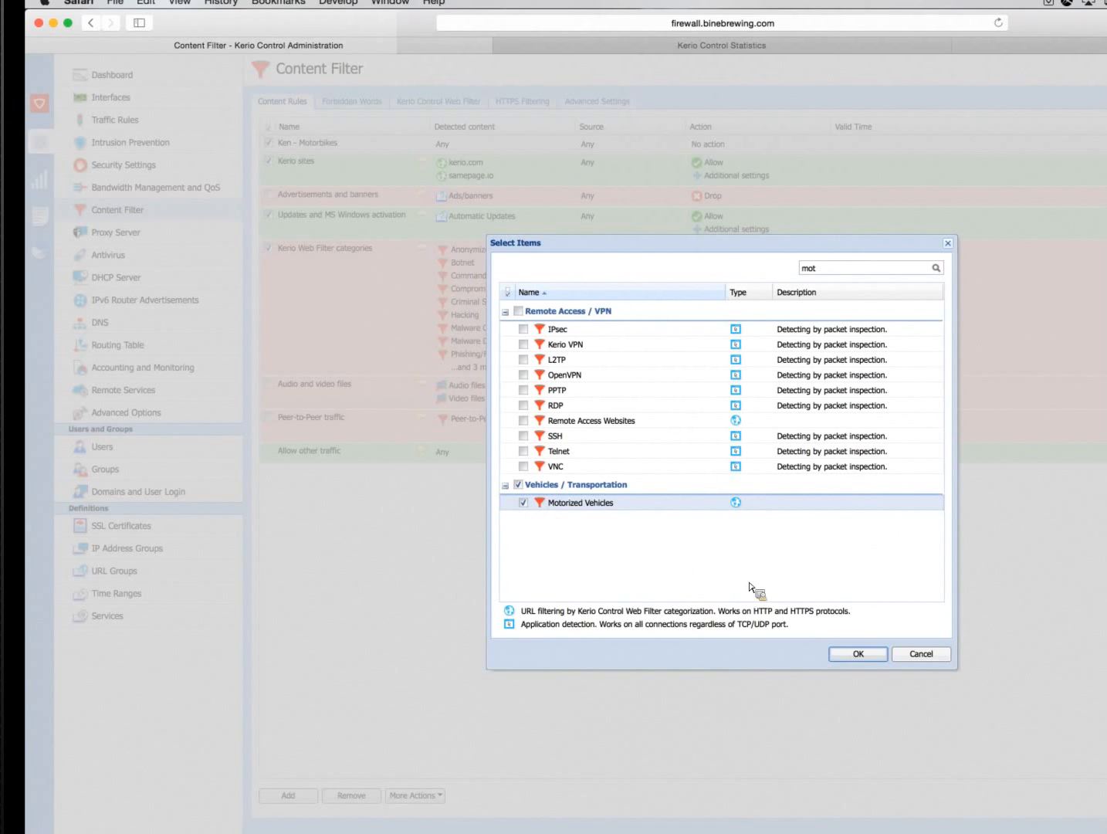
left_click(857, 653)
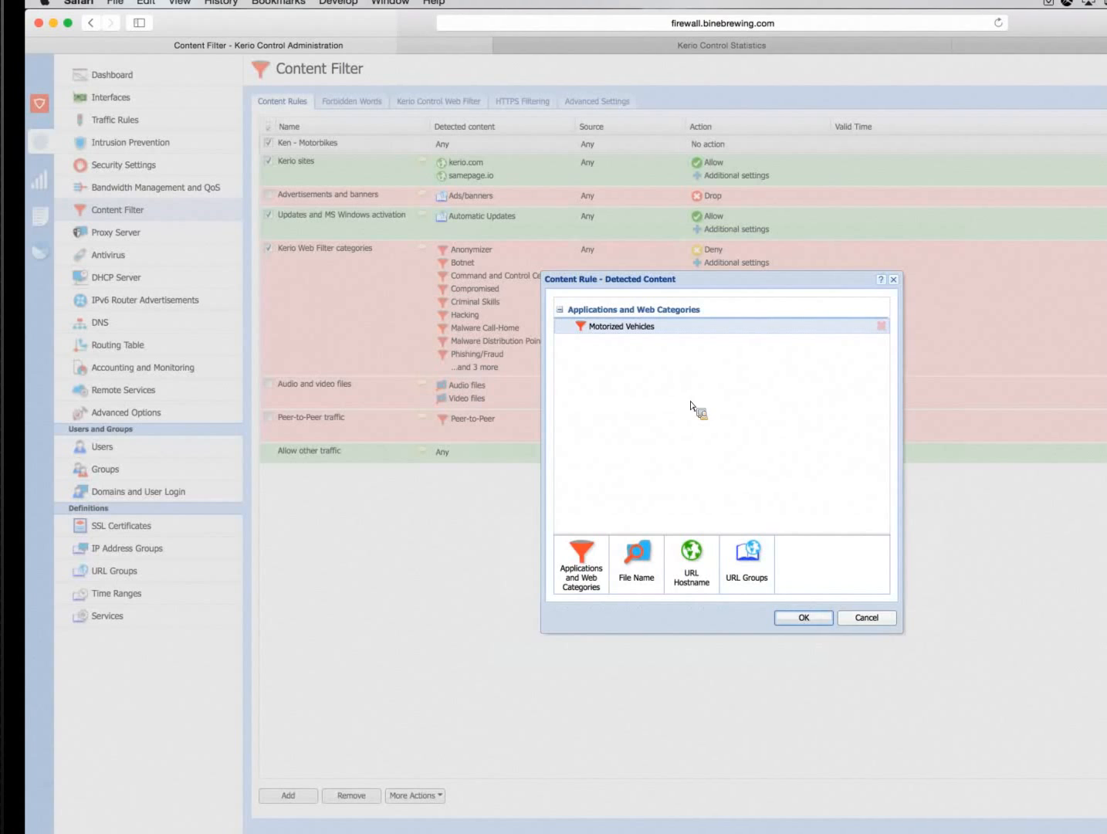
left_click(803, 618)
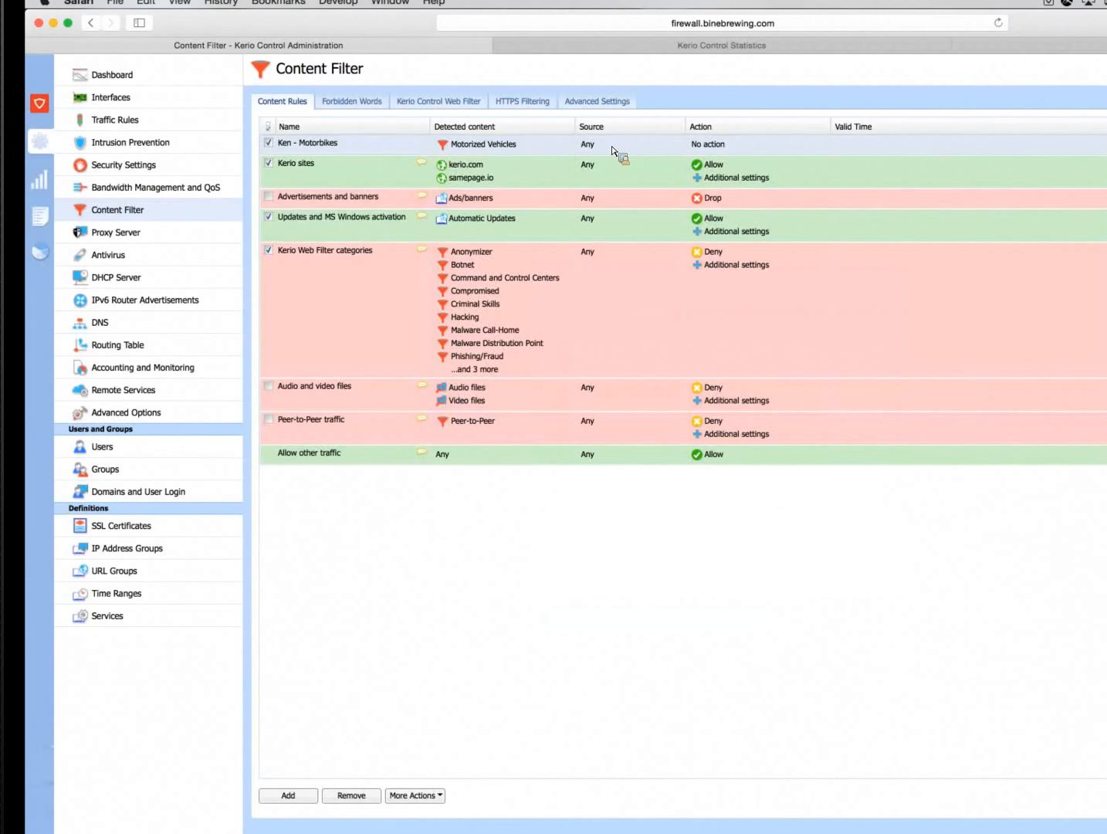
double_click(612, 151)
left_click(586, 559)
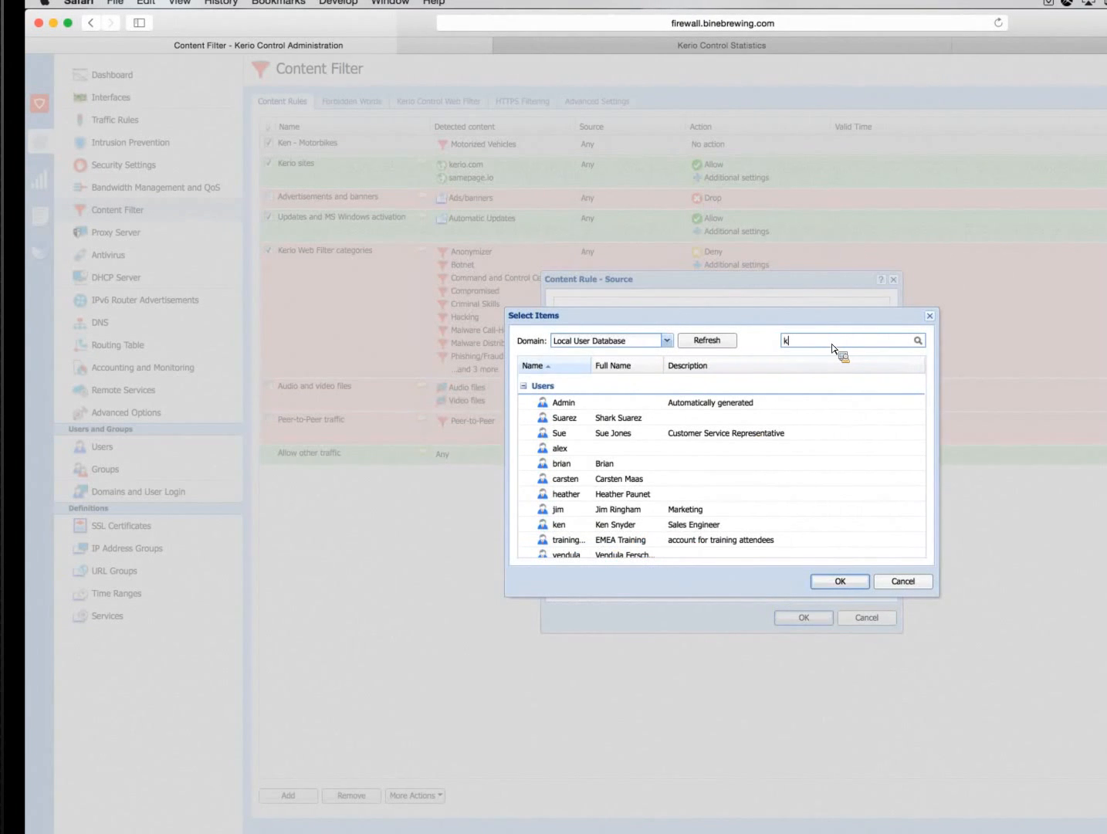
type("ken")
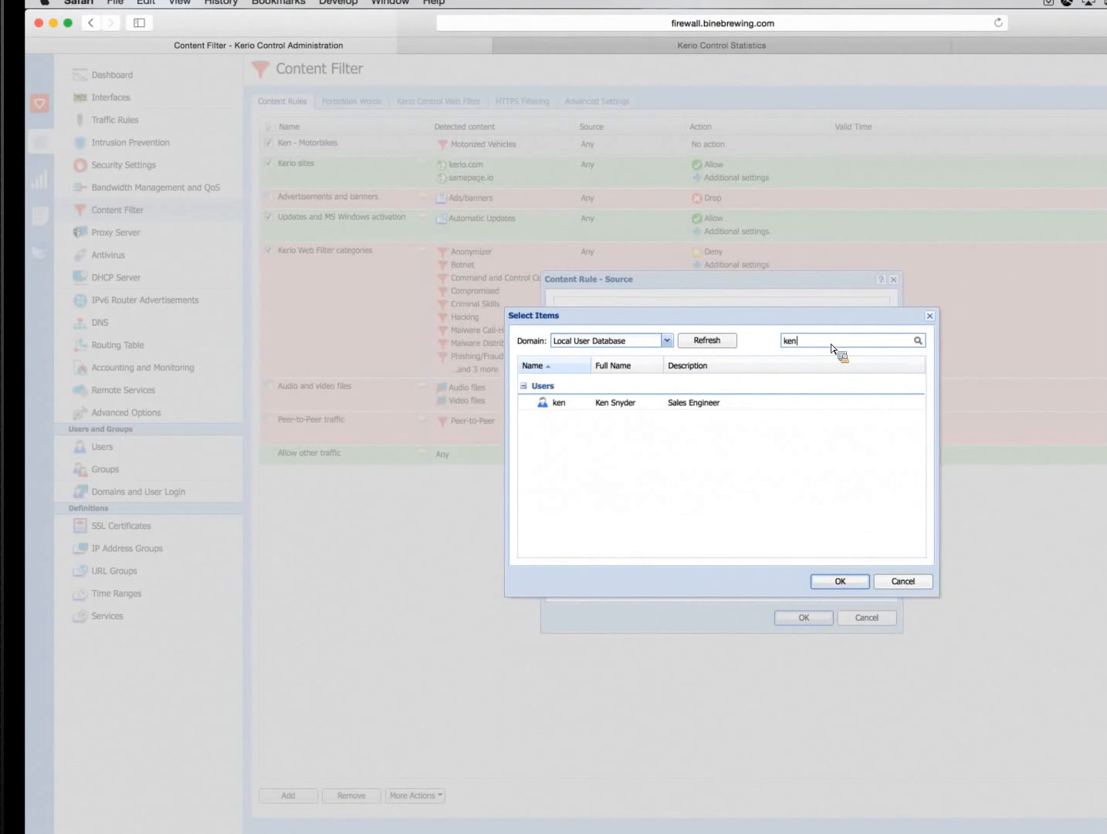
double_click(579, 404)
left_click(803, 616)
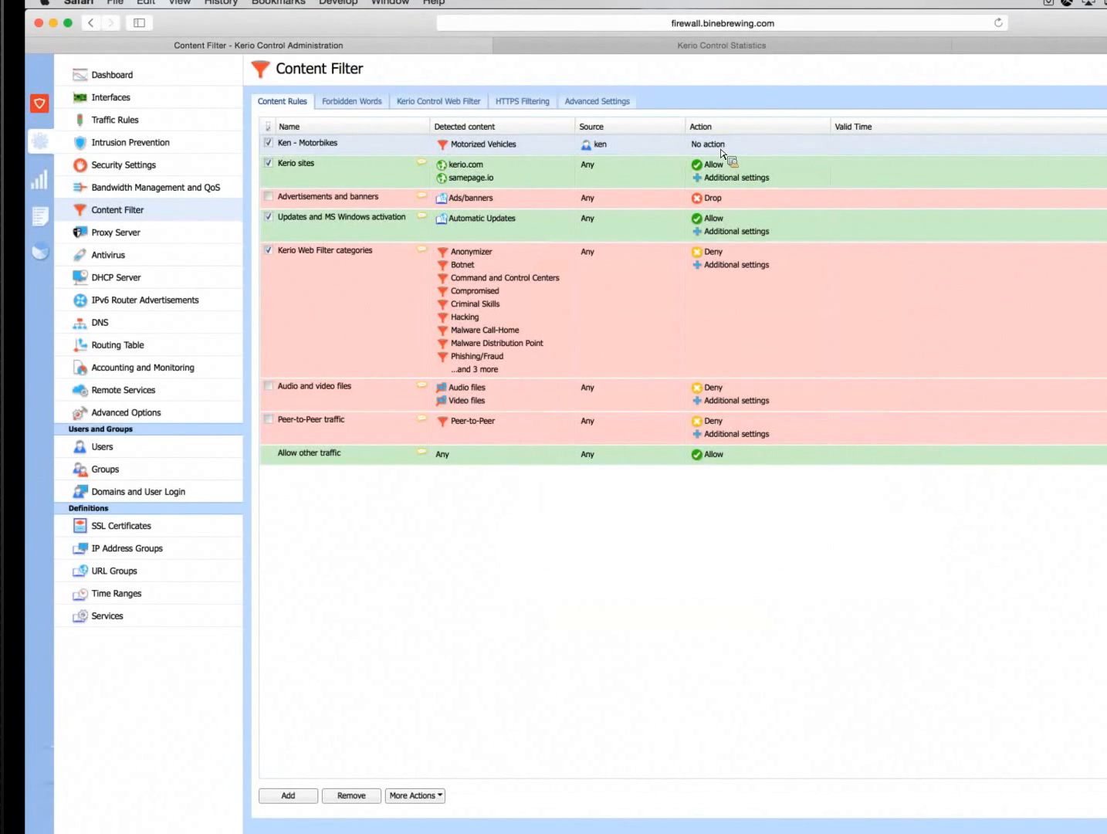
Set the Motorbikes rule's action to Allow
double_click(718, 146)
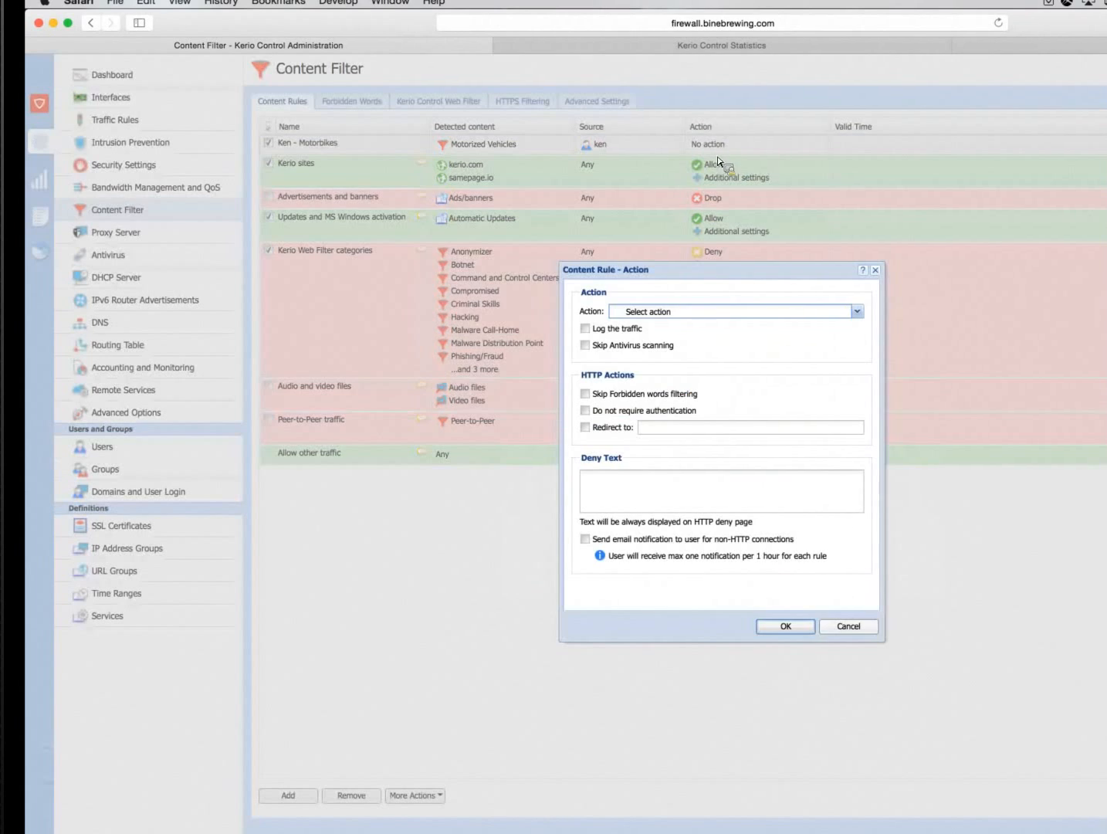
left_click(637, 317)
left_click(640, 326)
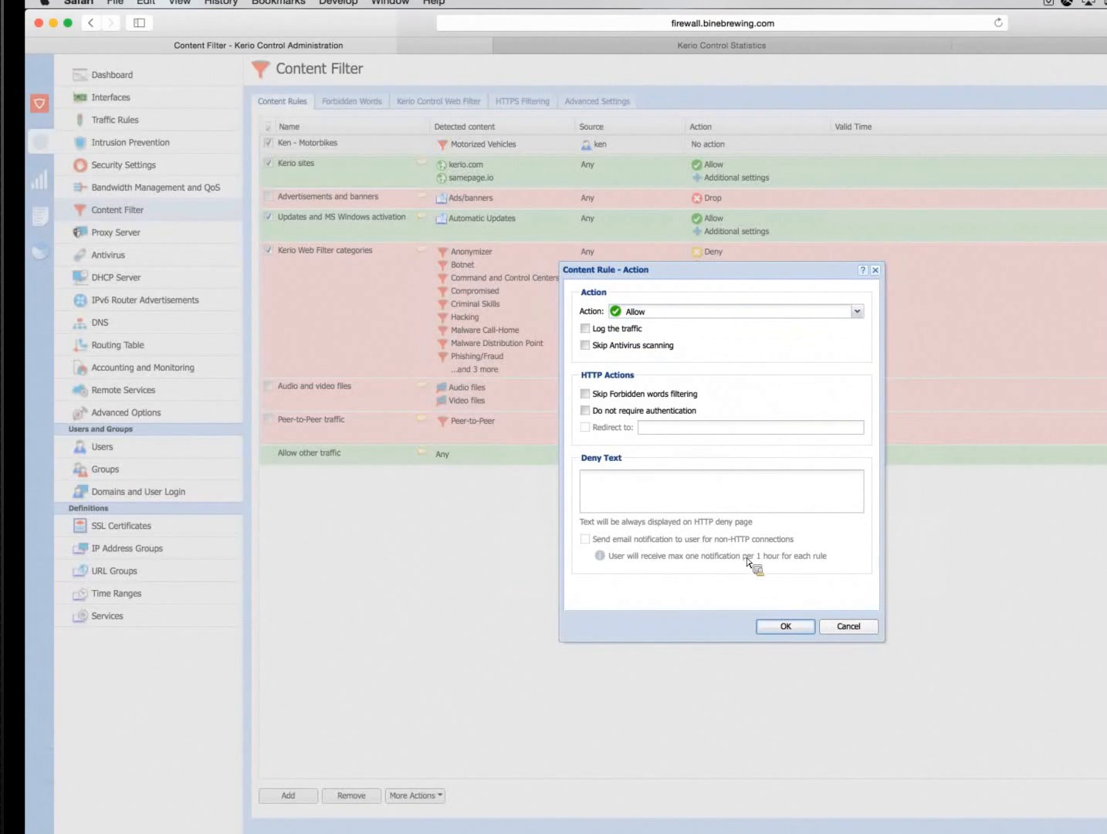
left_click(785, 627)
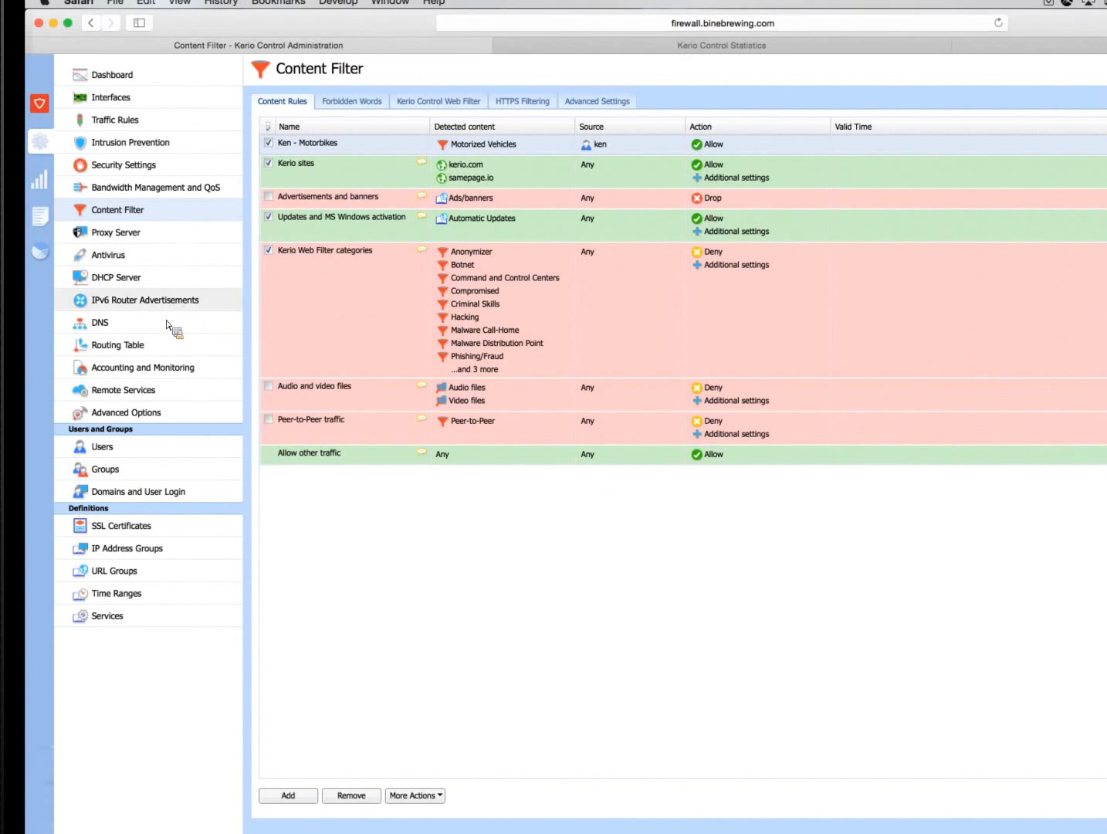
Create an alert in the Accounting and Monitoring alert settings and select the recipient's user account for it
left_click(158, 370)
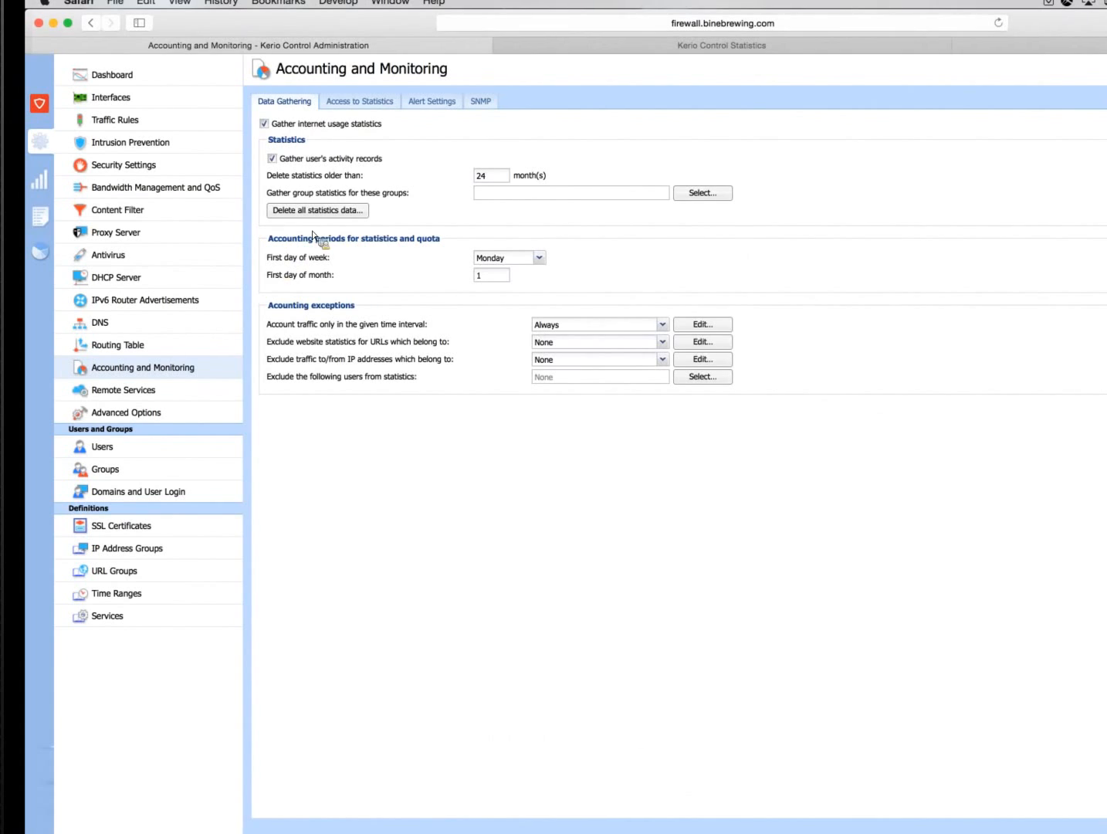
left_click(444, 105)
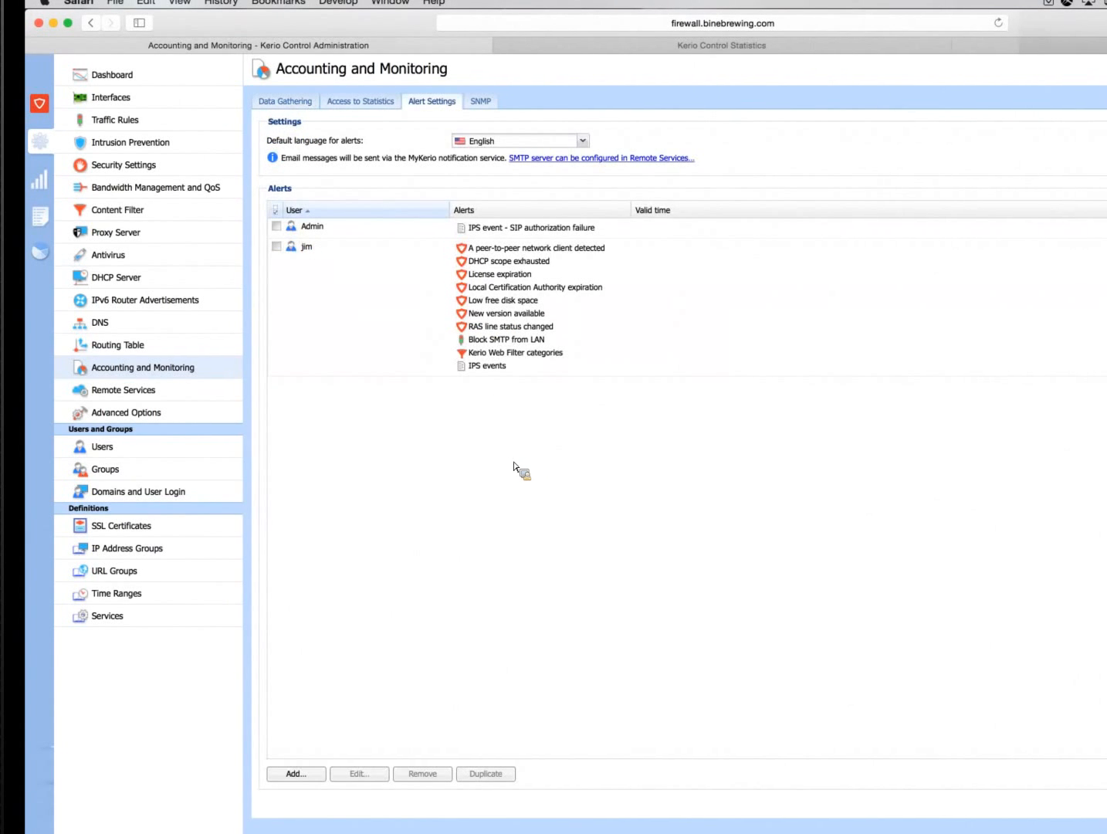
left_click(301, 774)
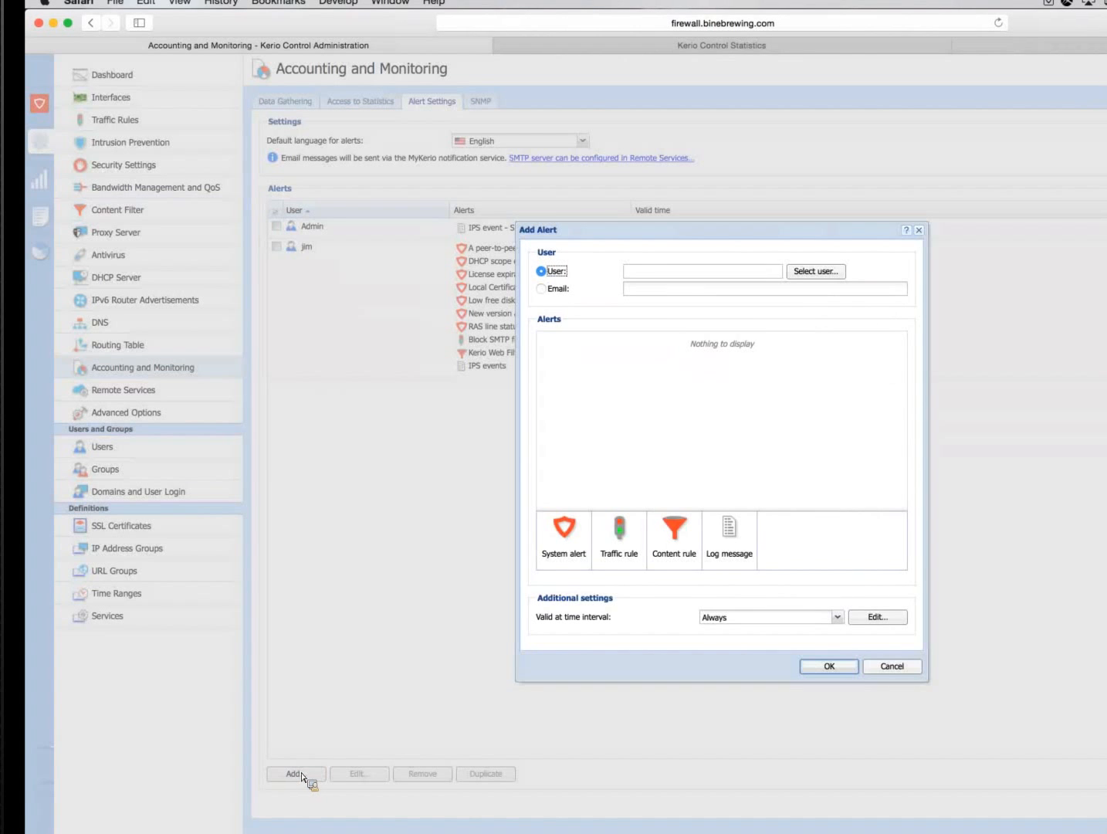
left_click(821, 274)
type("bri")
left_click(684, 384)
double_click(683, 385)
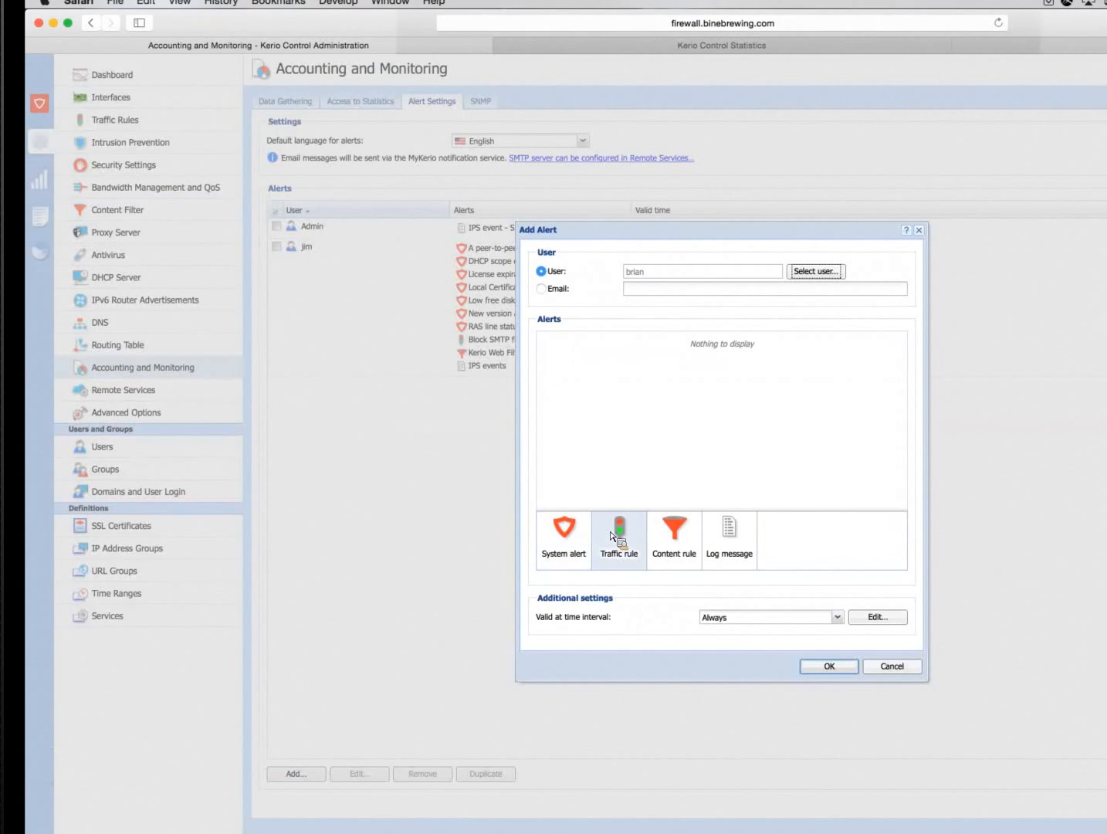
Add the employee's Motorbikes content rule to the alert, limit its validity to Working hours, and save it
left_click(675, 541)
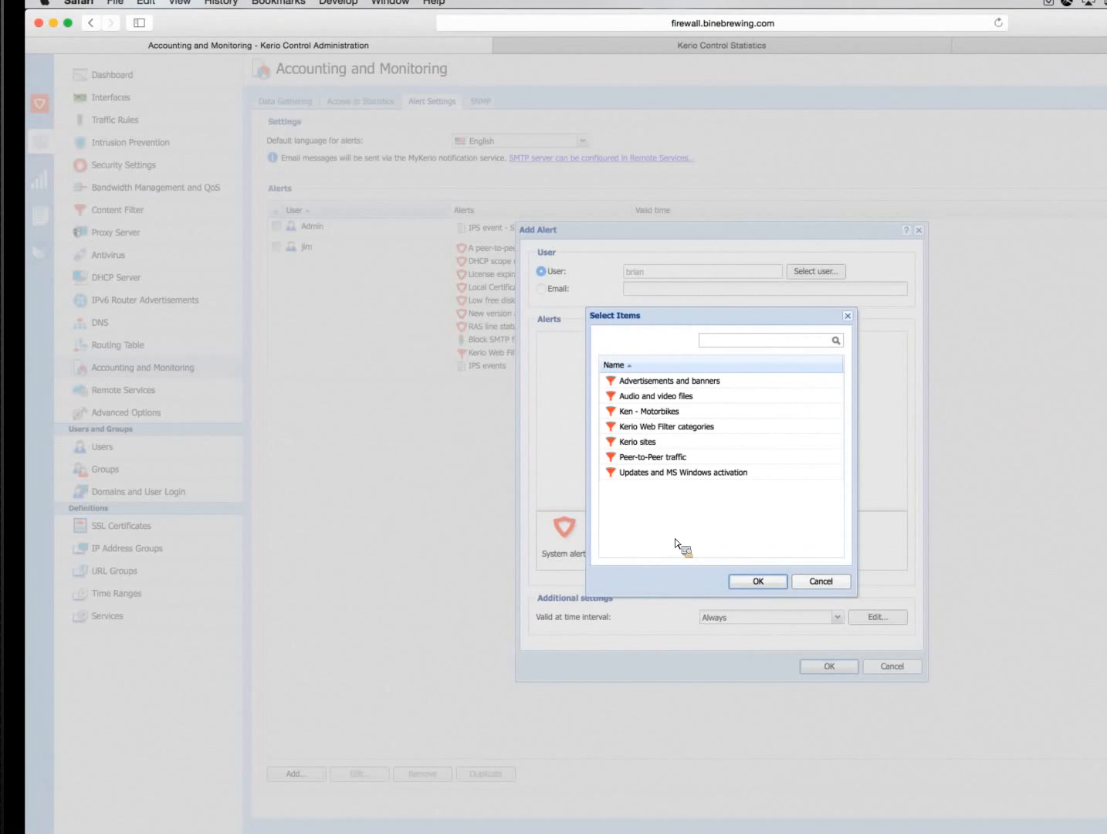
double_click(647, 417)
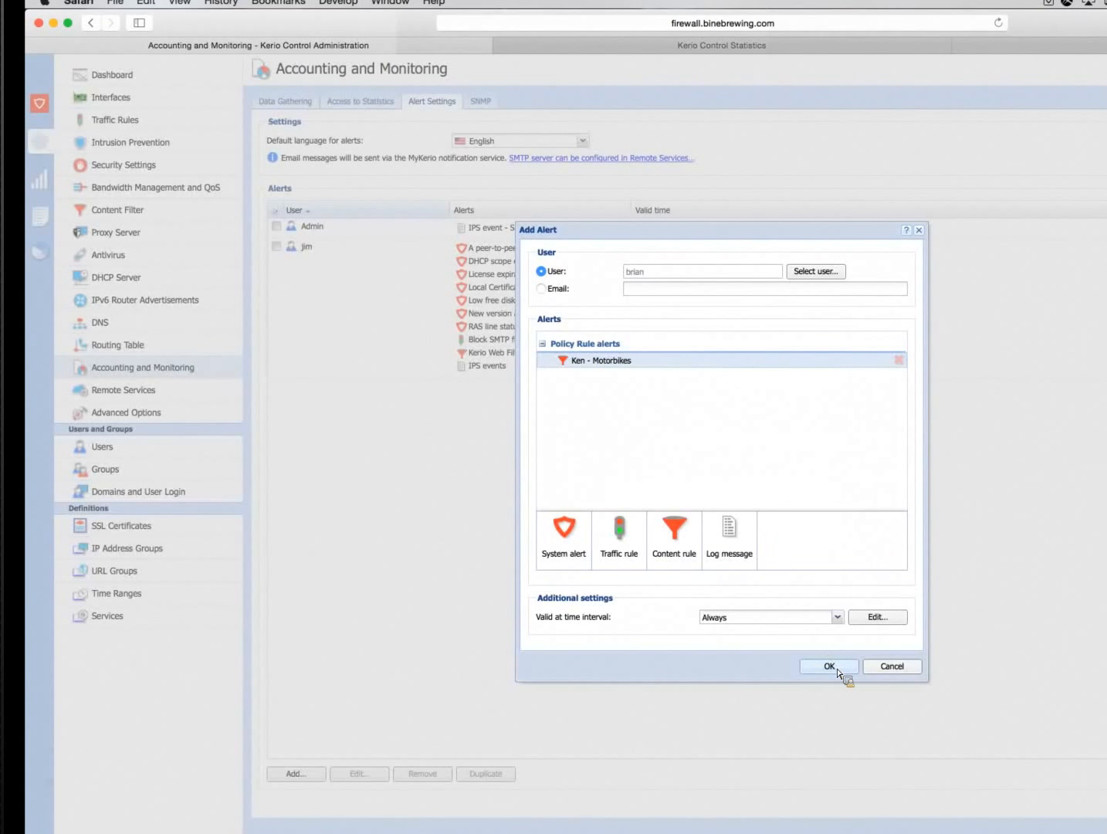
left_click(838, 617)
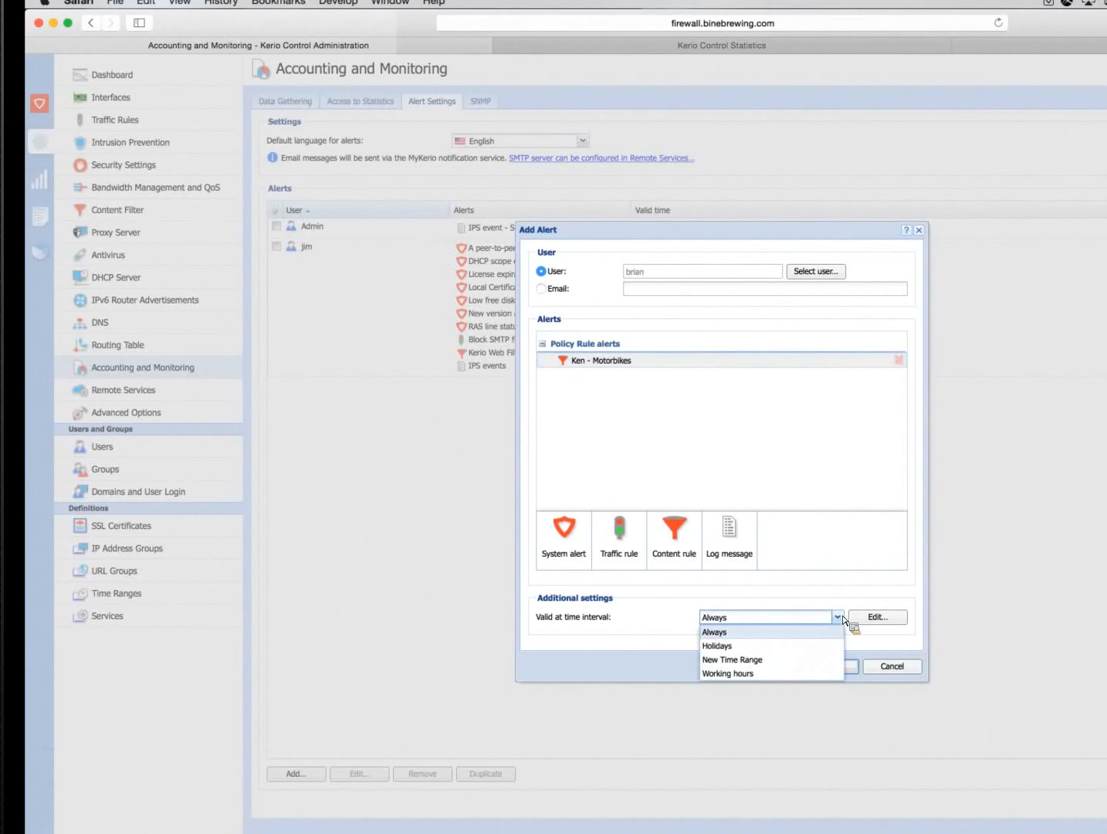
left_click(744, 672)
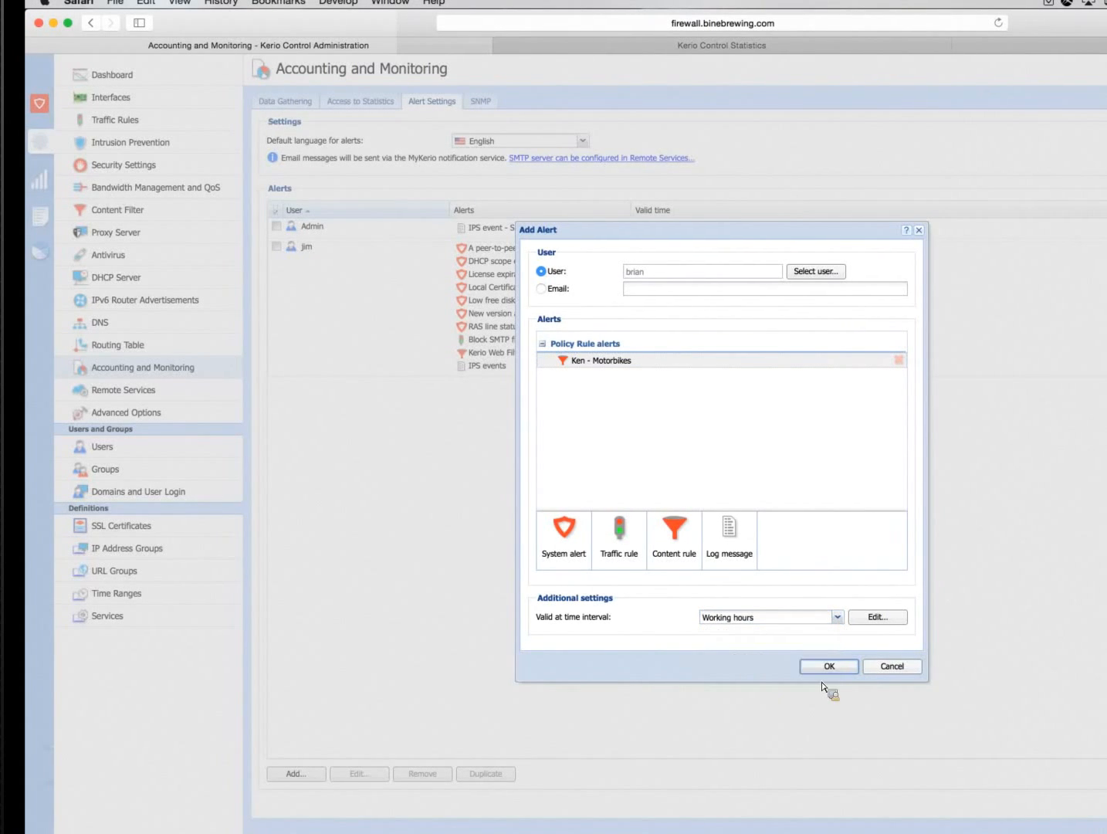
left_click(837, 671)
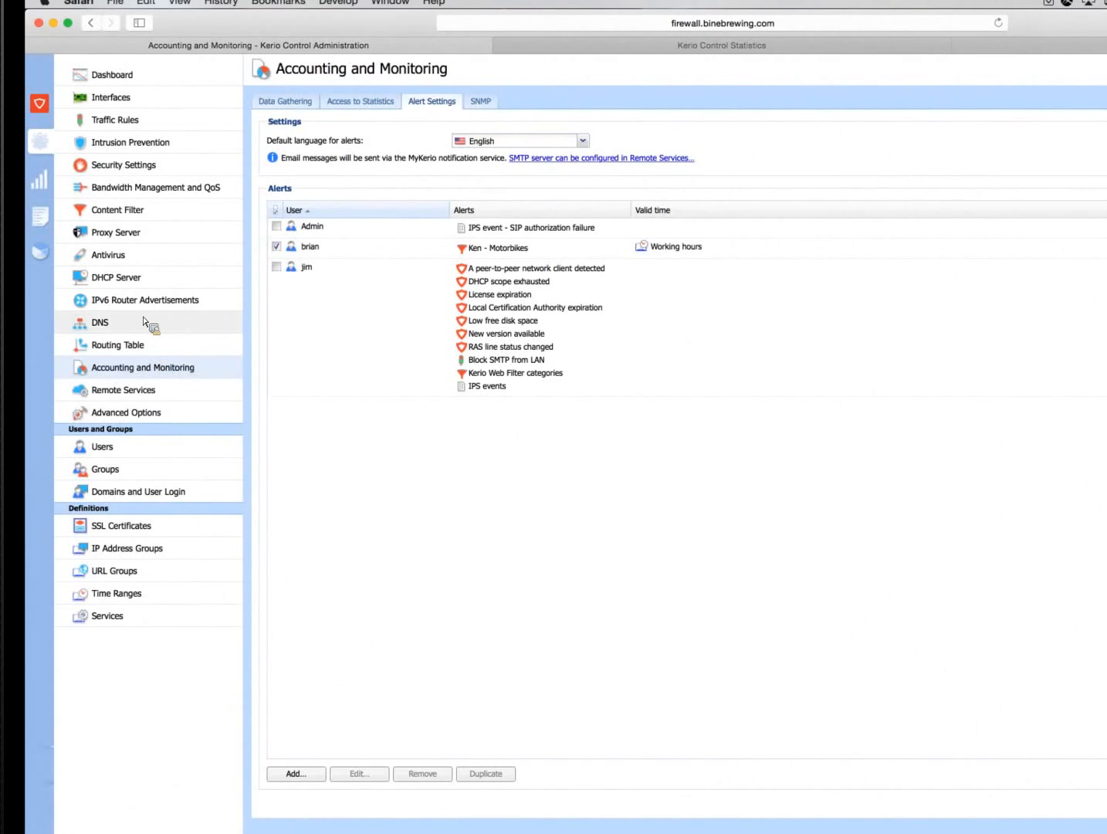
Add a Bandwidth Management and QoS rule named with the employee's first name followed by "- Motorbikes"
left_click(140, 195)
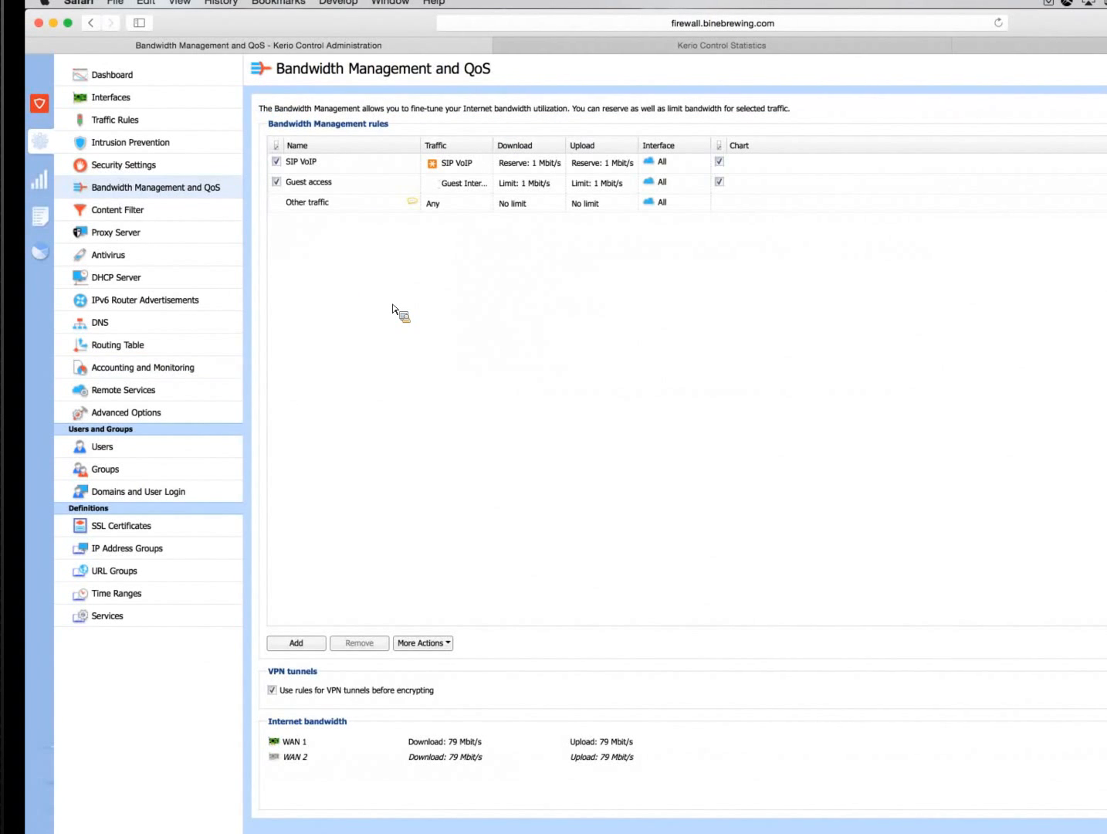
left_click(293, 644)
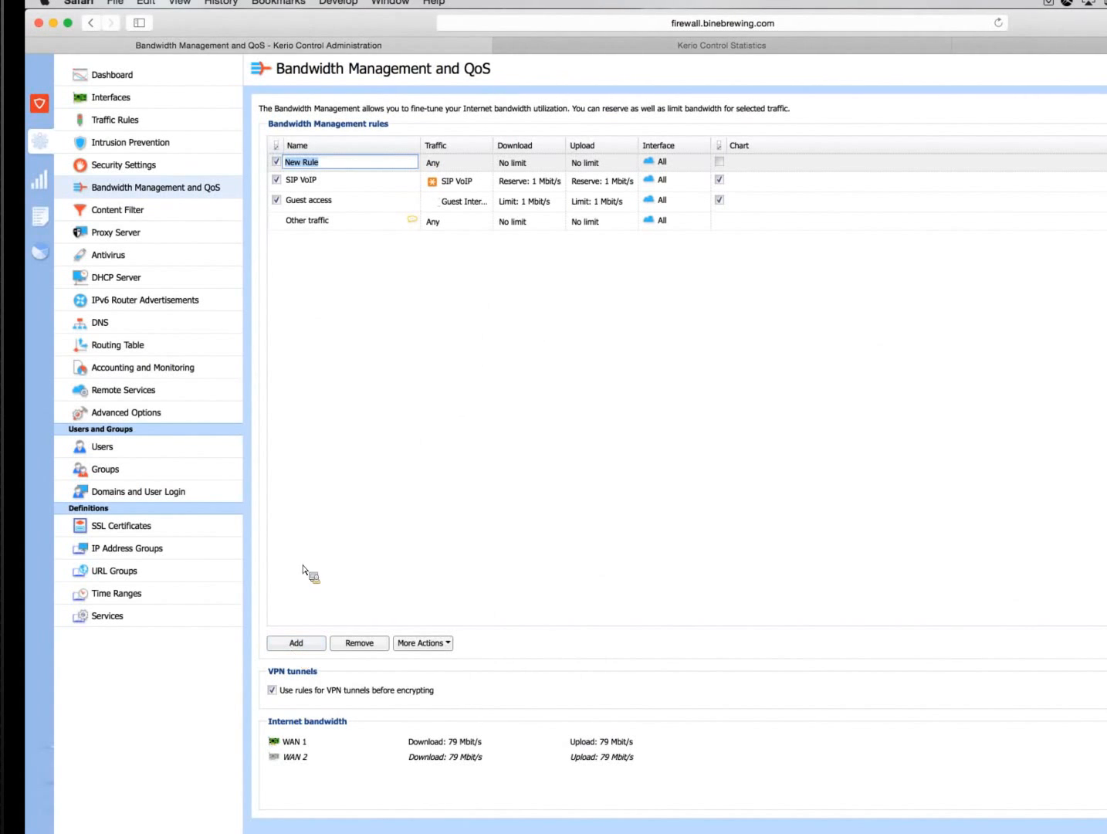
type("Ken - Motorbikes")
Set the new bandwidth rule's traffic condition to the employee's Motorbikes content rule
double_click(454, 168)
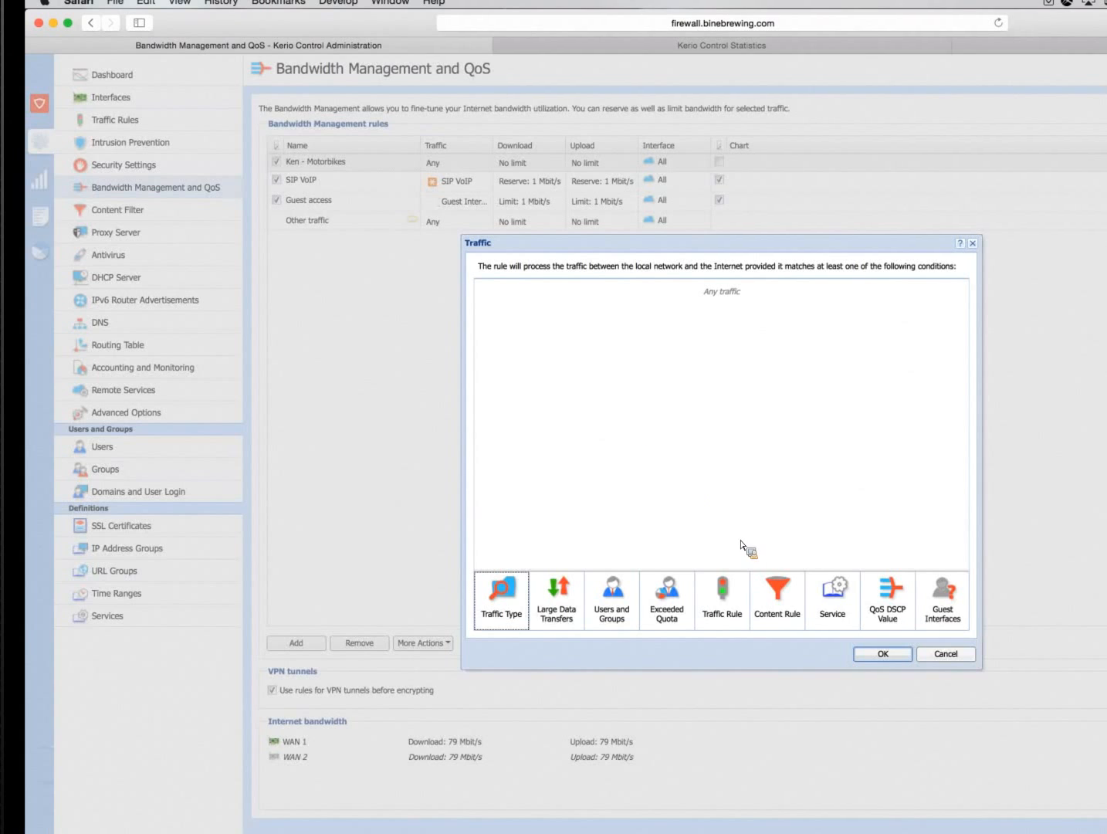
left_click(780, 595)
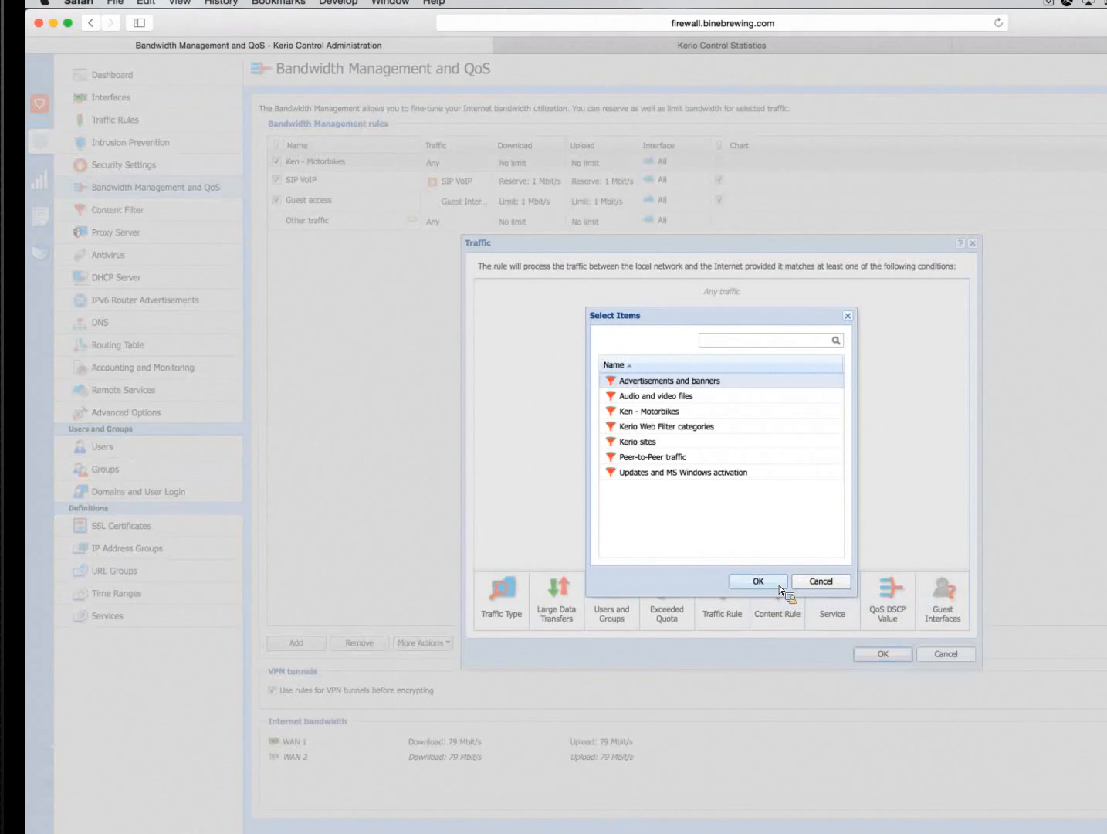
double_click(662, 412)
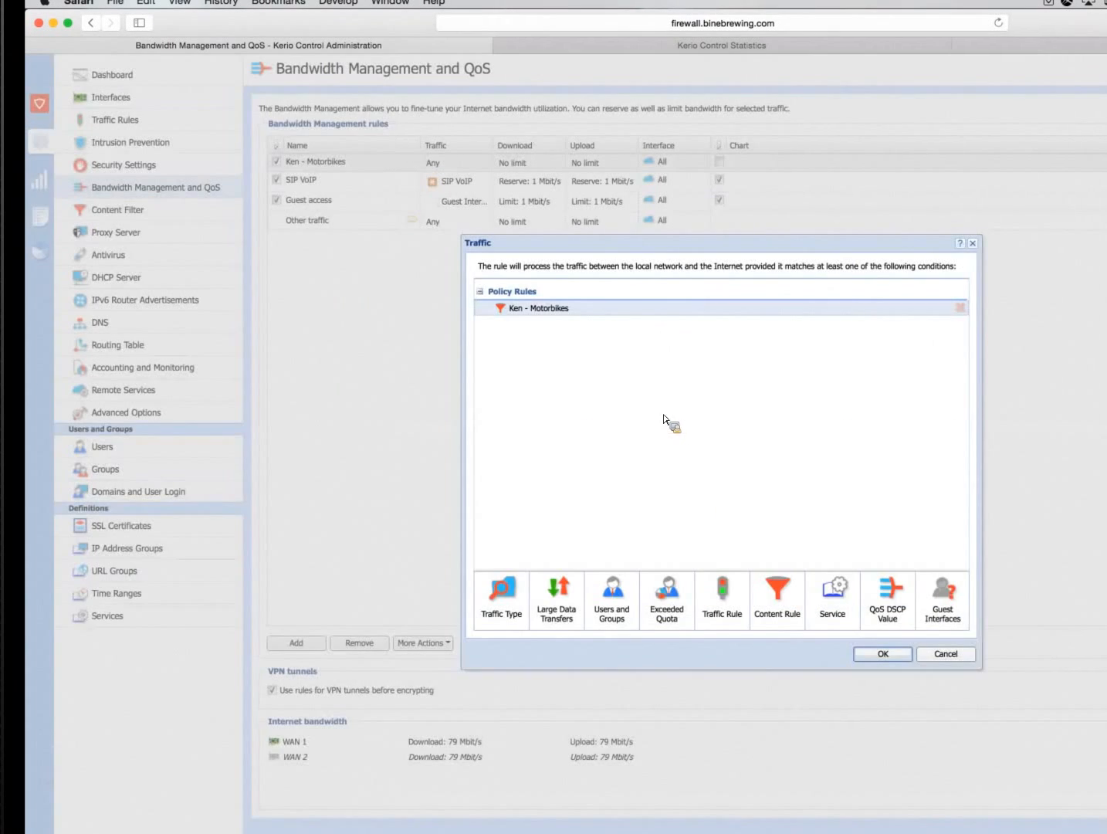
left_click(882, 653)
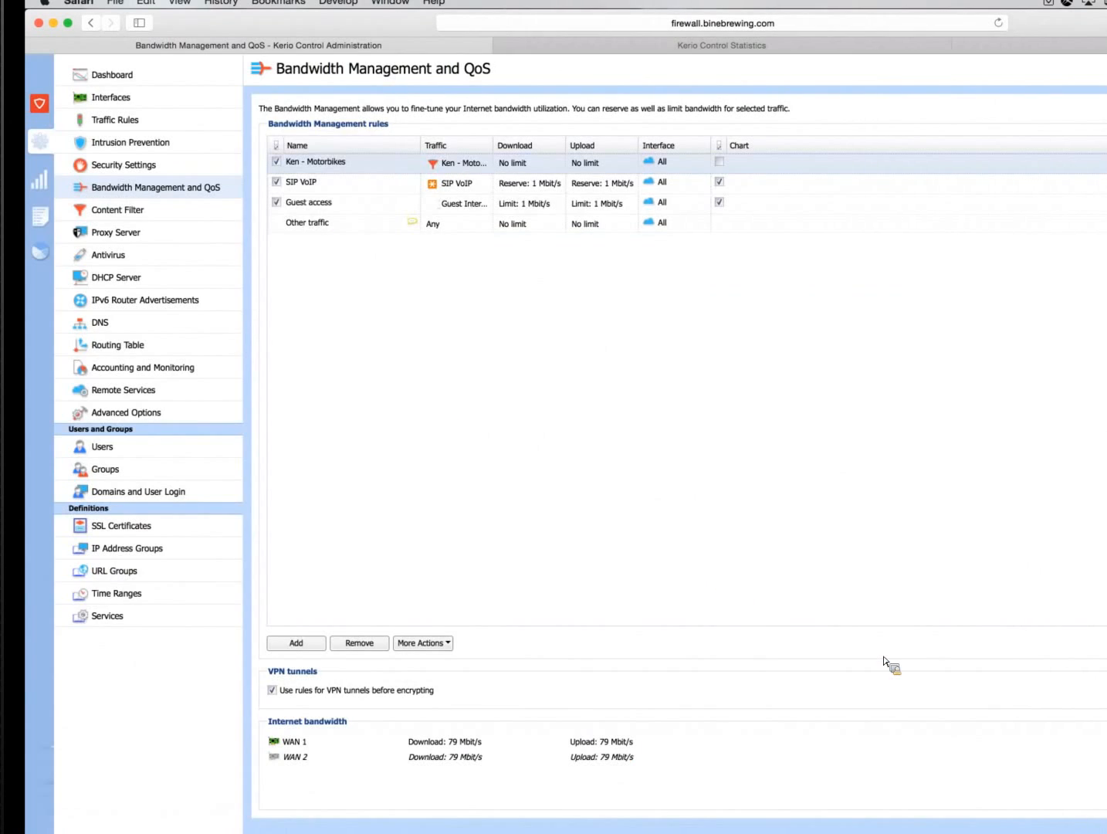
Limit the Motorbikes bandwidth rule's download to 56 Kbit/s without a reserve and enable its chart
double_click(521, 164)
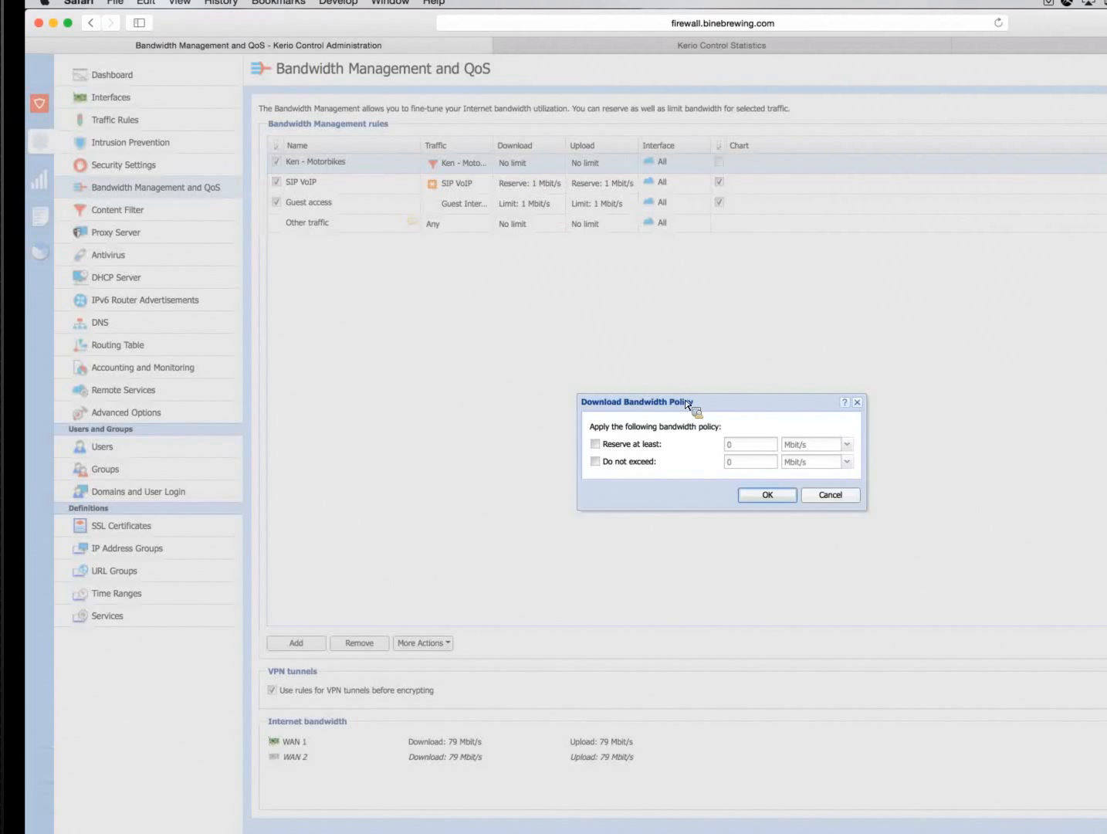
left_click(596, 462)
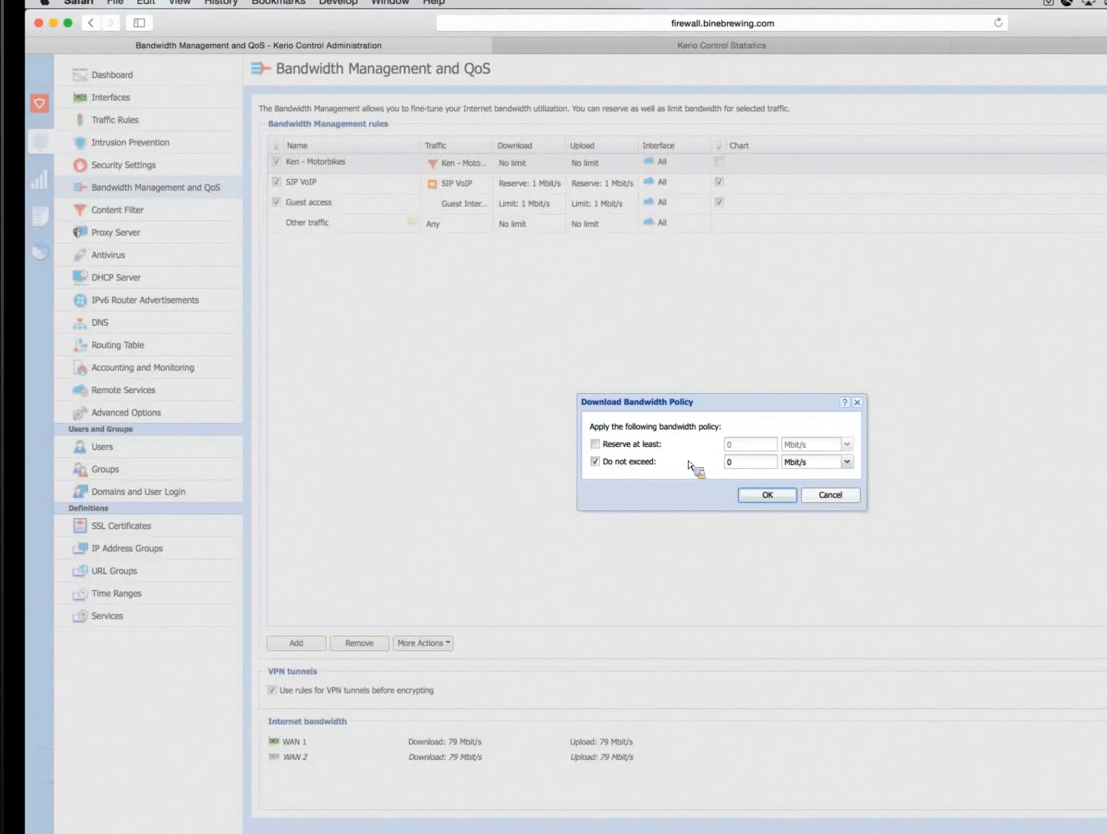
left_click(743, 465)
type("56")
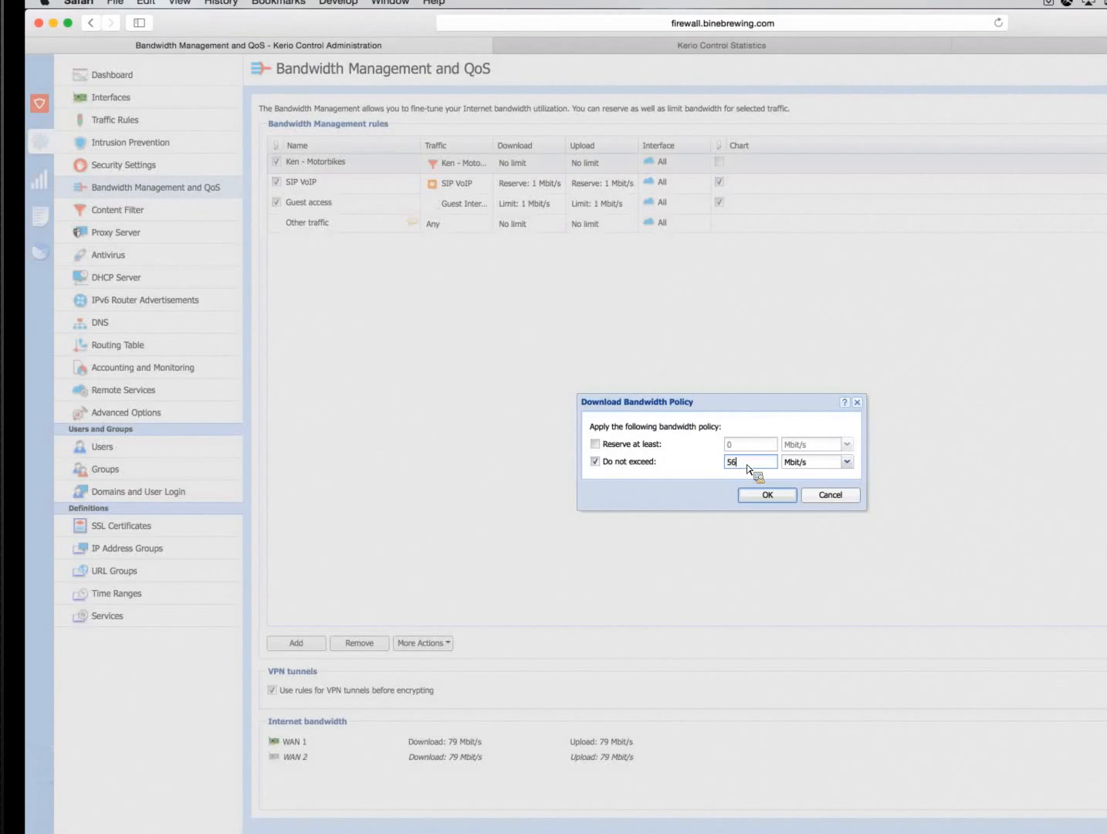
left_click(847, 462)
left_click(806, 477)
left_click(775, 502)
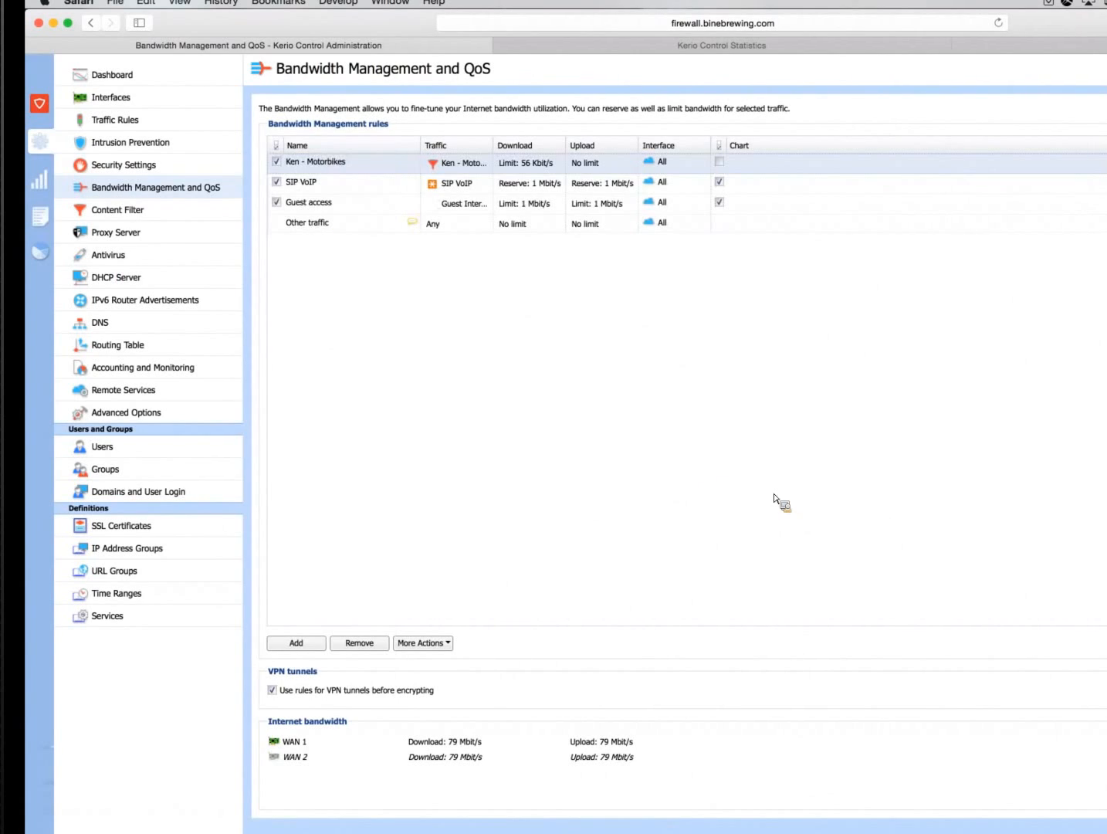
left_click(720, 163)
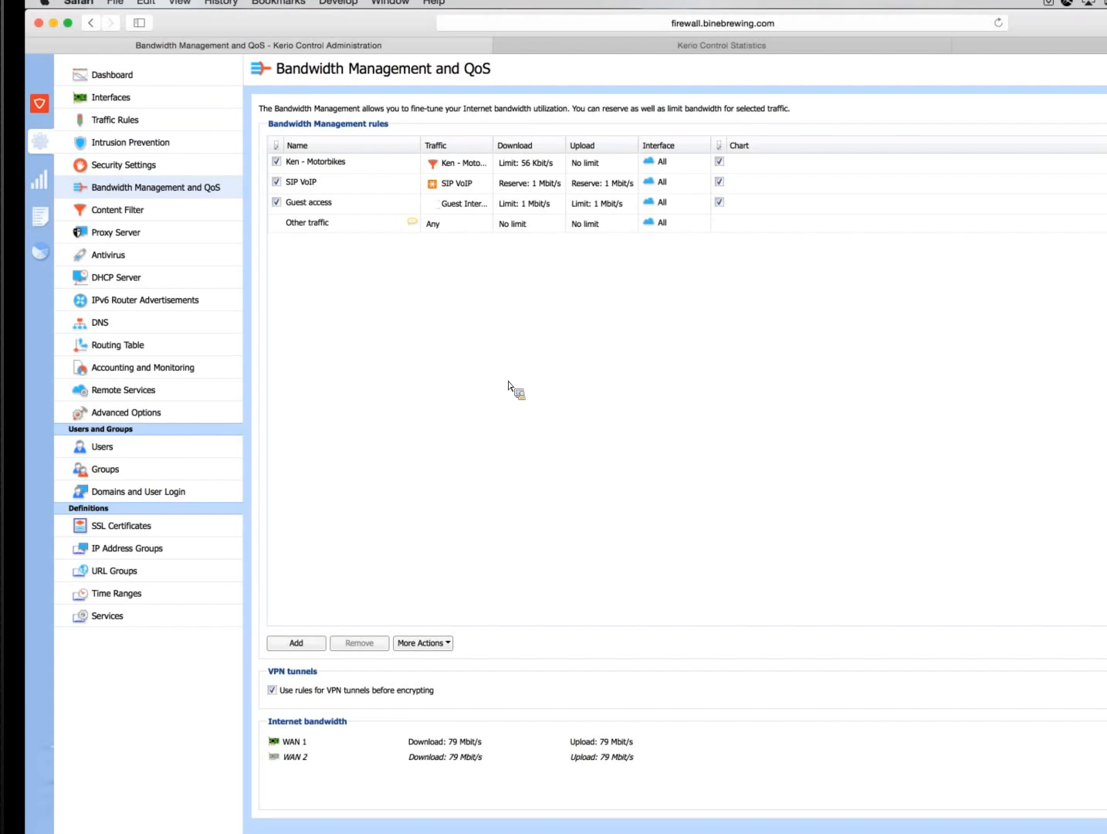
Switch to the Adobe Connect add-in
mouse_move(922, 830)
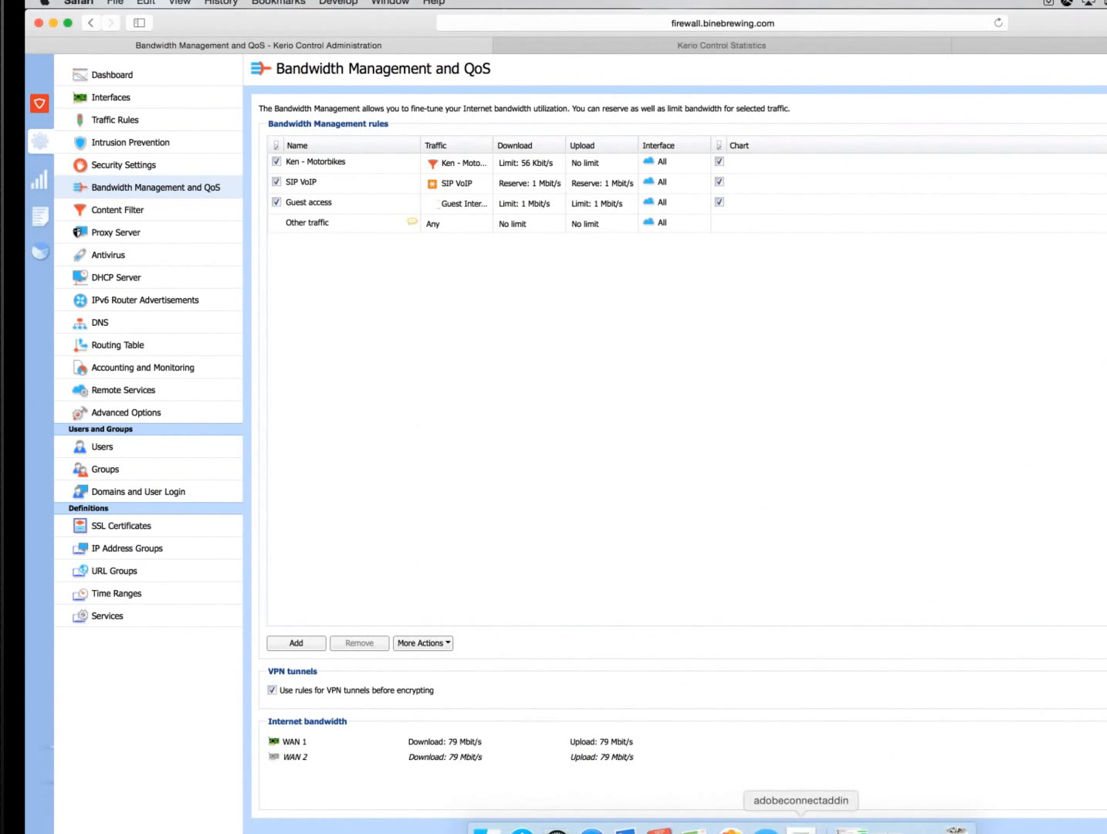
left_click(801, 830)
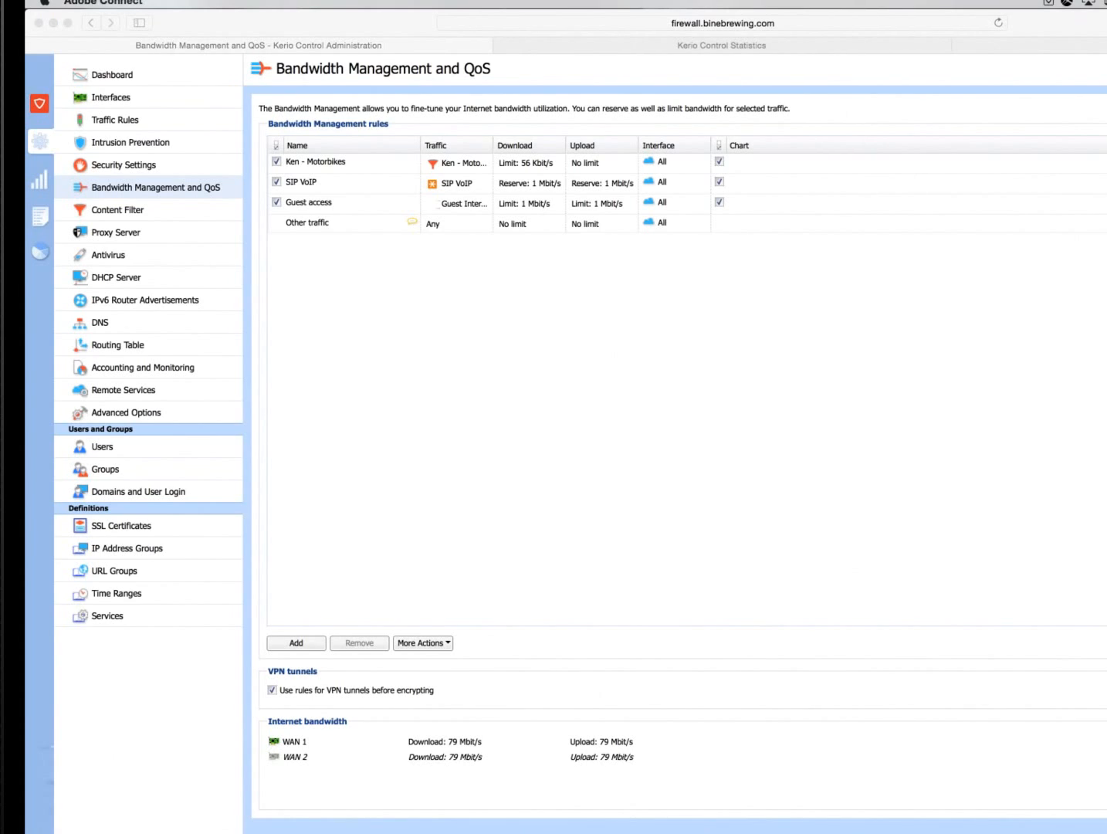